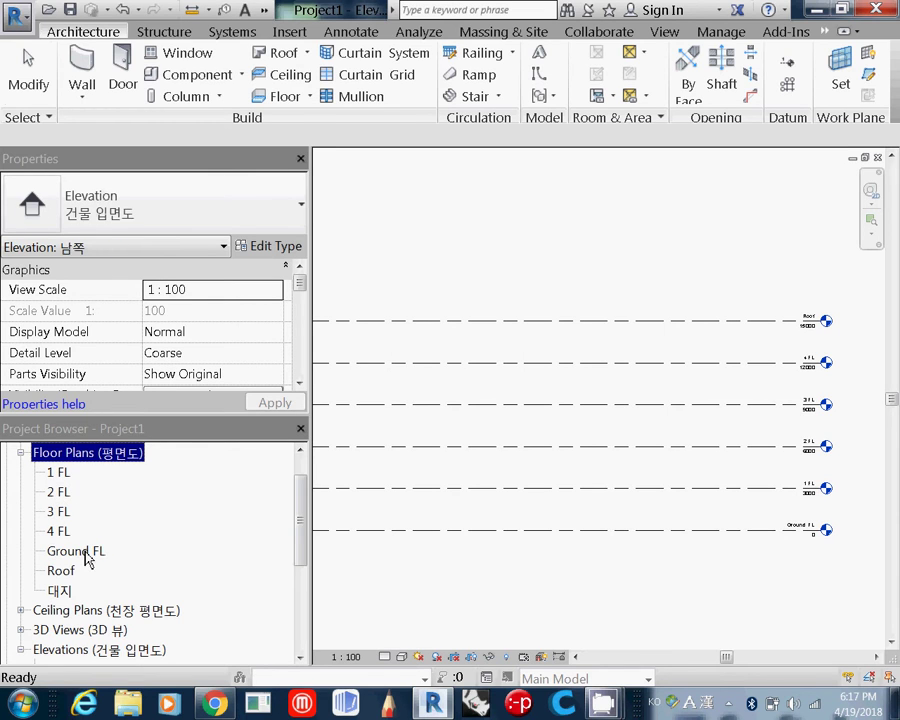
View the Ground FL floor plan and return to the 남쪽 elevation.
left_click(84, 552)
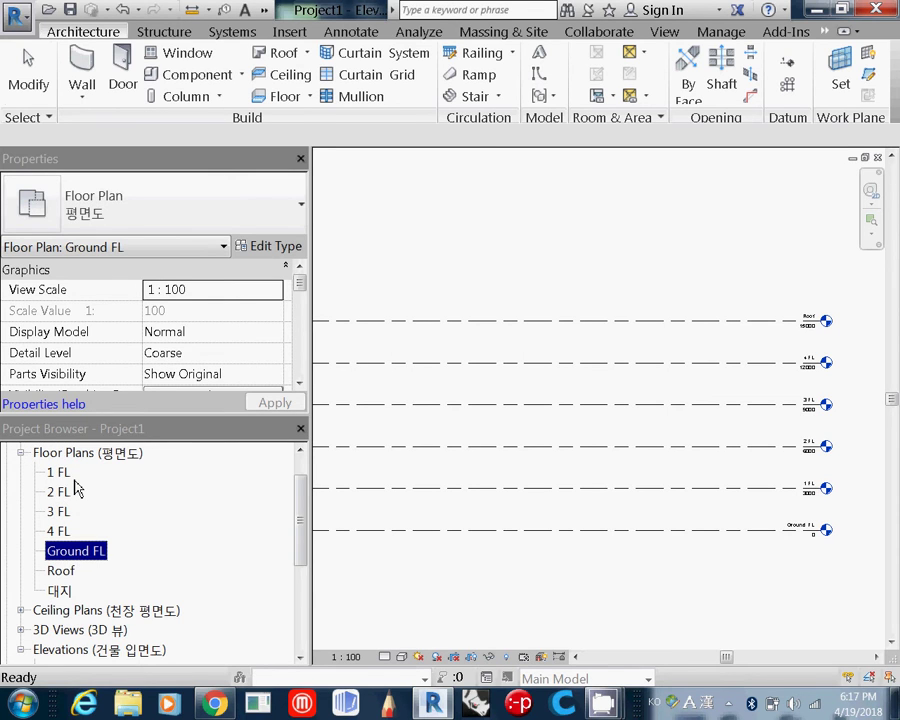
double_click(72, 553)
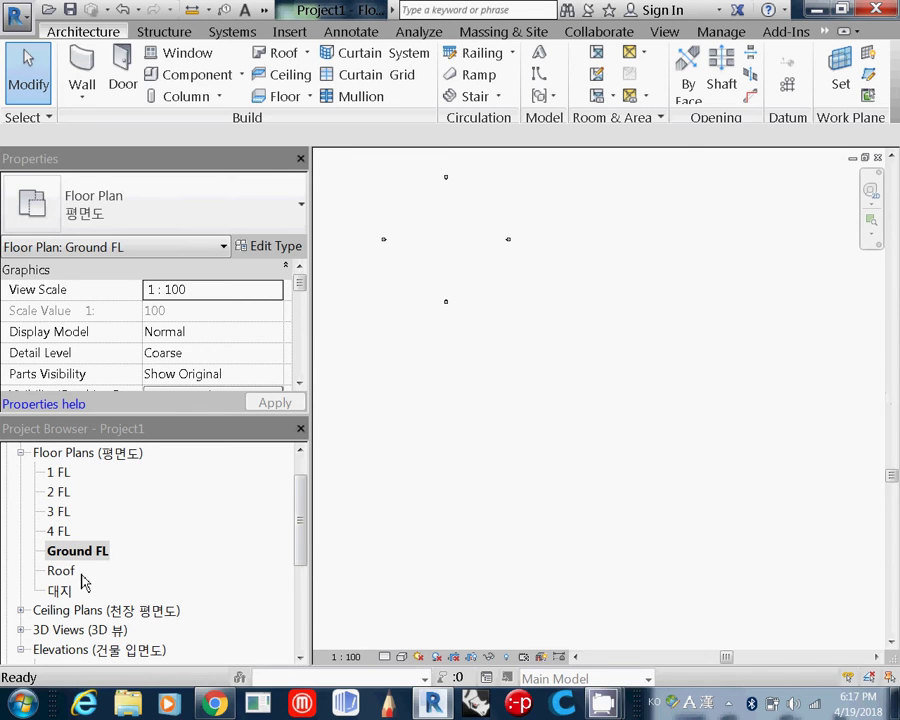
left_click(79, 652)
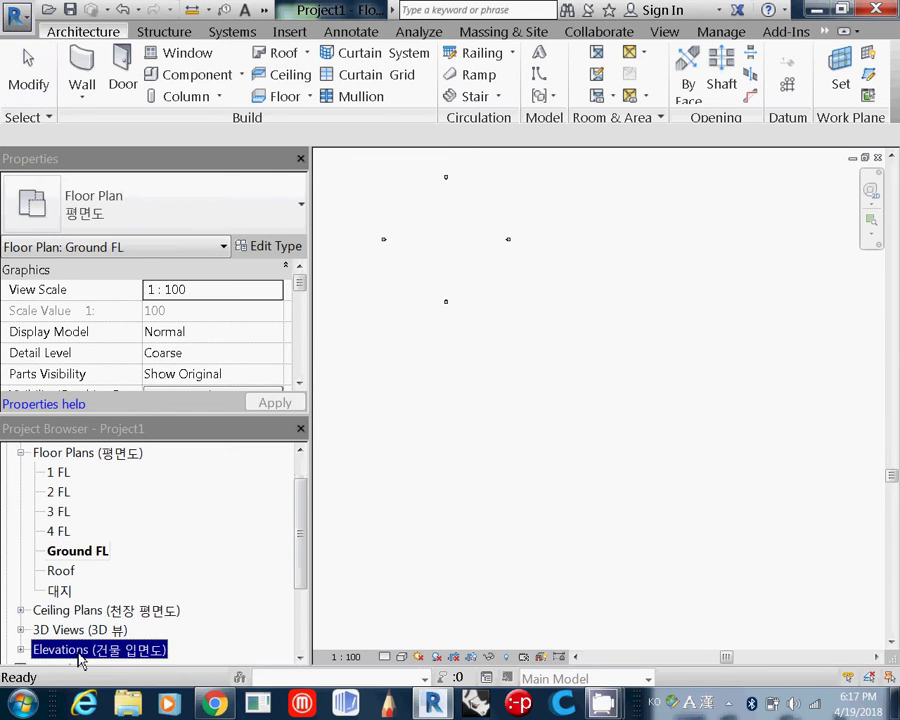
scroll(120, 638, "down", 1)
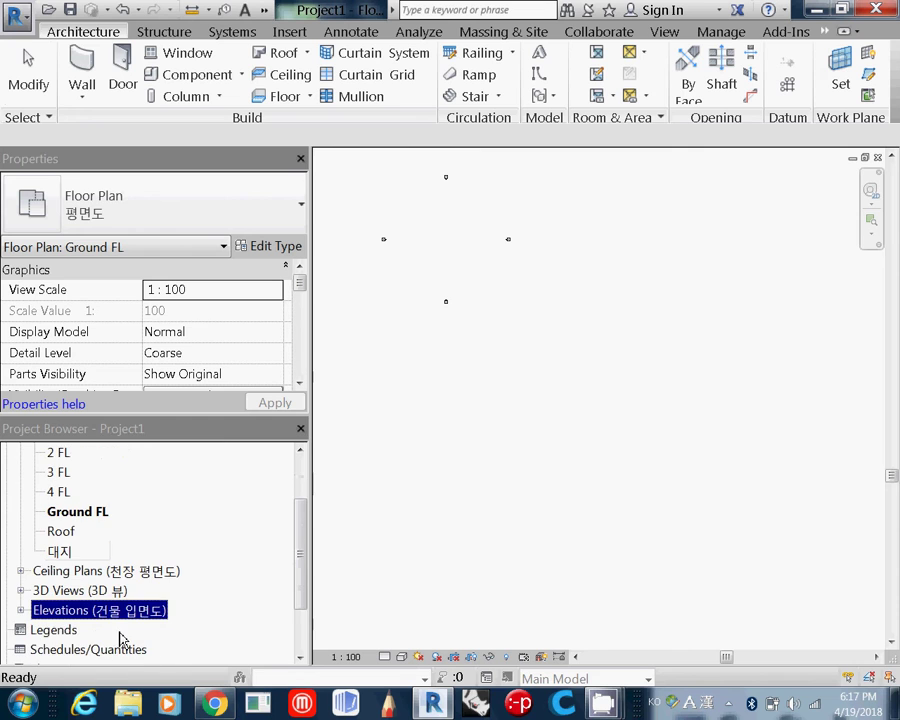
left_click(19, 611)
double_click(58, 588)
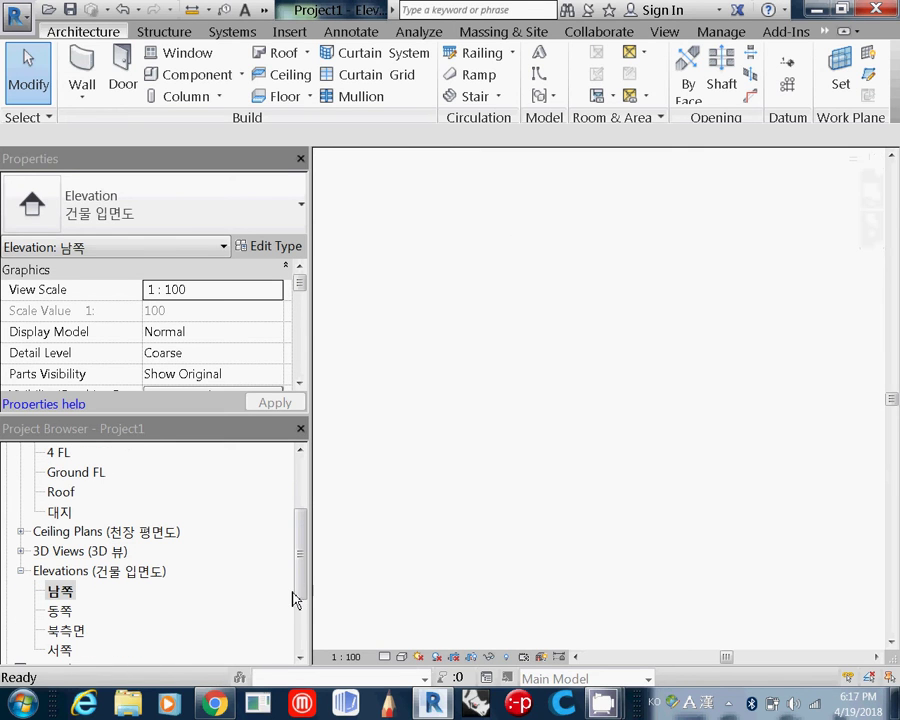
Rename the Ground FL level to Site and apply the new name to its corresponding views.
scroll(800, 540, "up", 5)
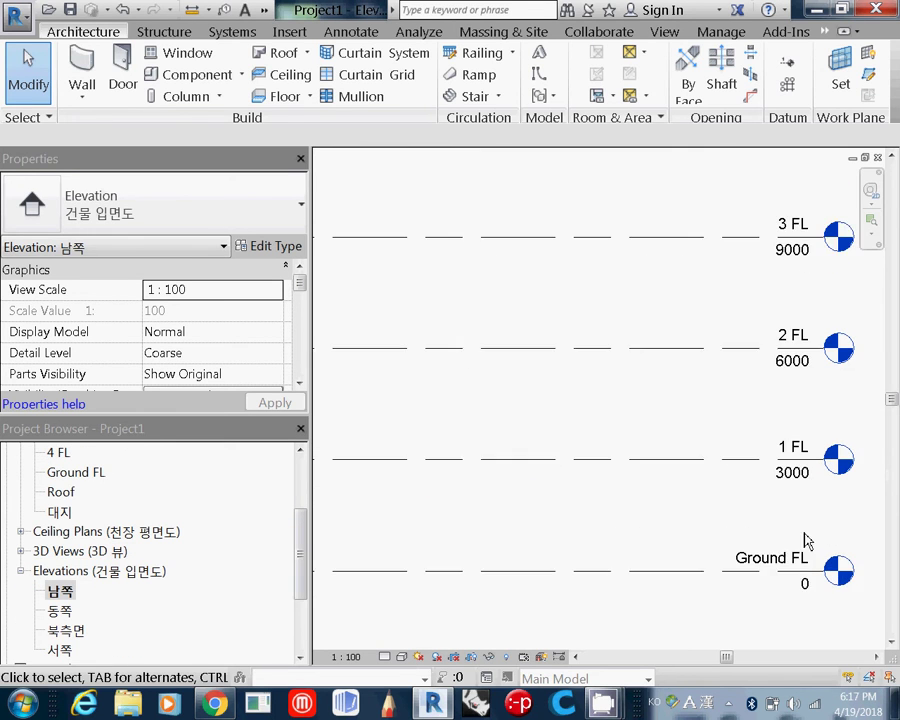
left_click(752, 568)
left_click(752, 567)
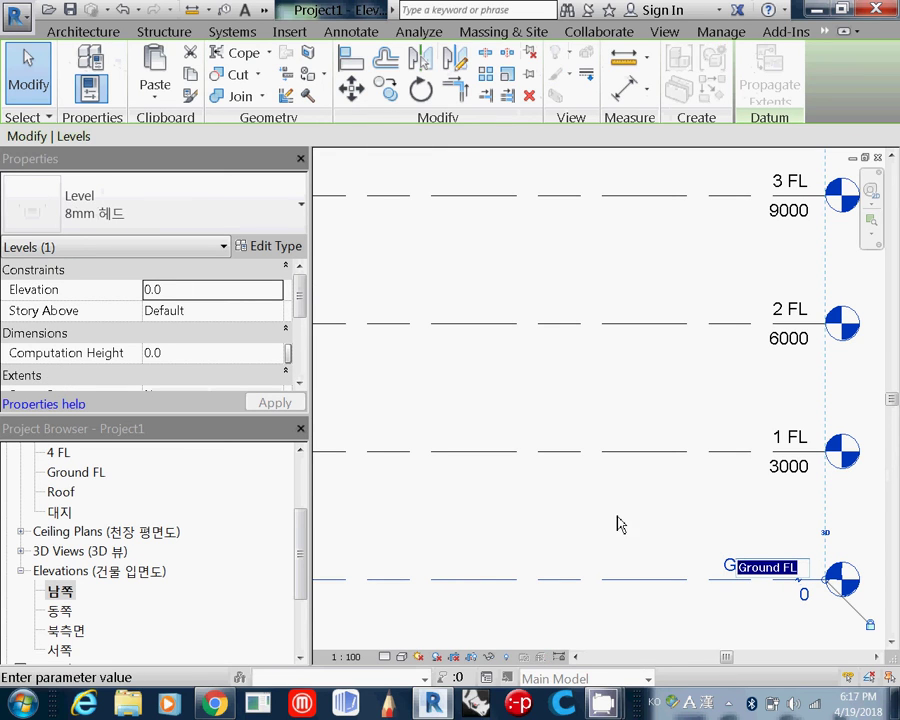
type("SITE")
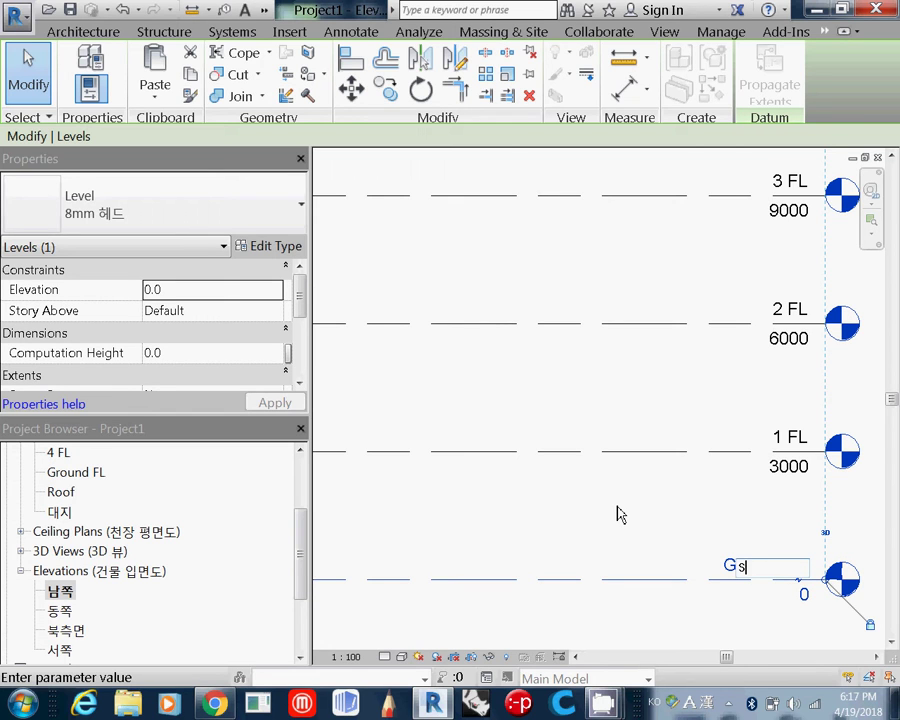
key("Return")
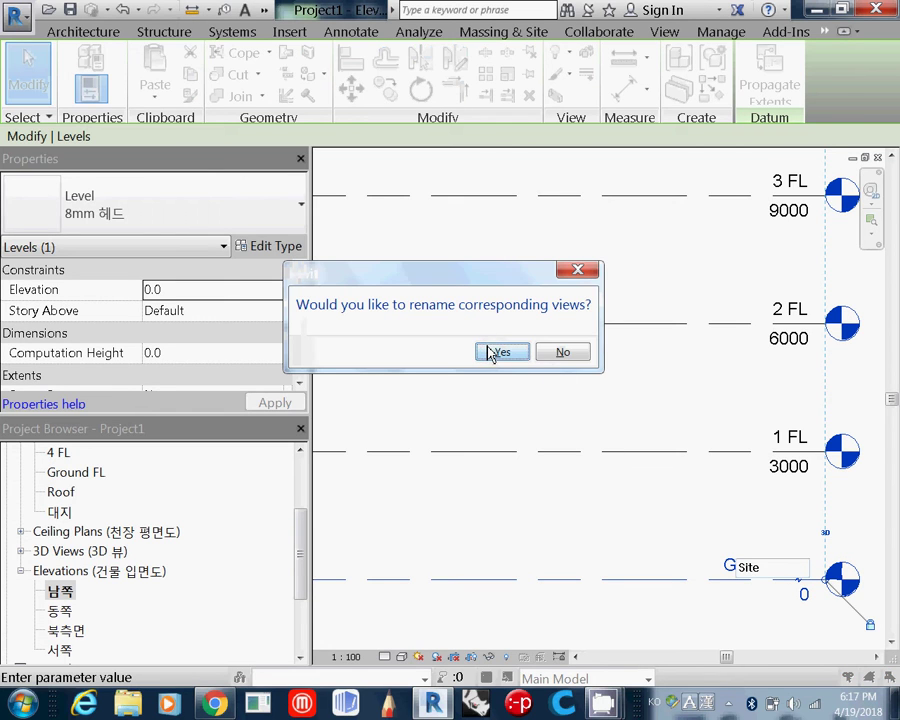
left_click(497, 352)
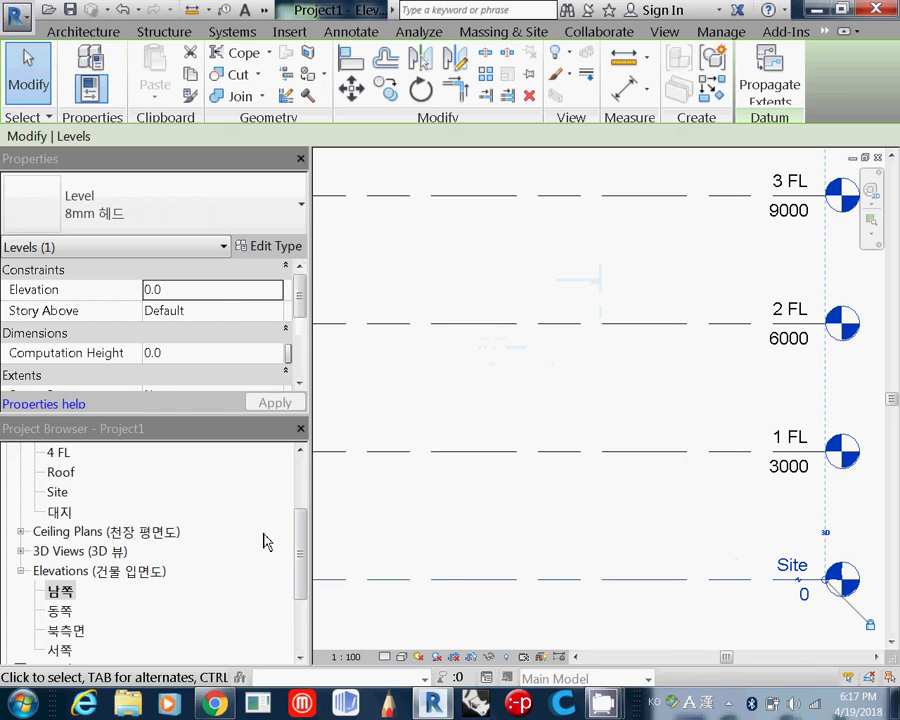
Open the 1 FL floor plan with nothing selected.
left_click_drag(297, 556, 300, 508)
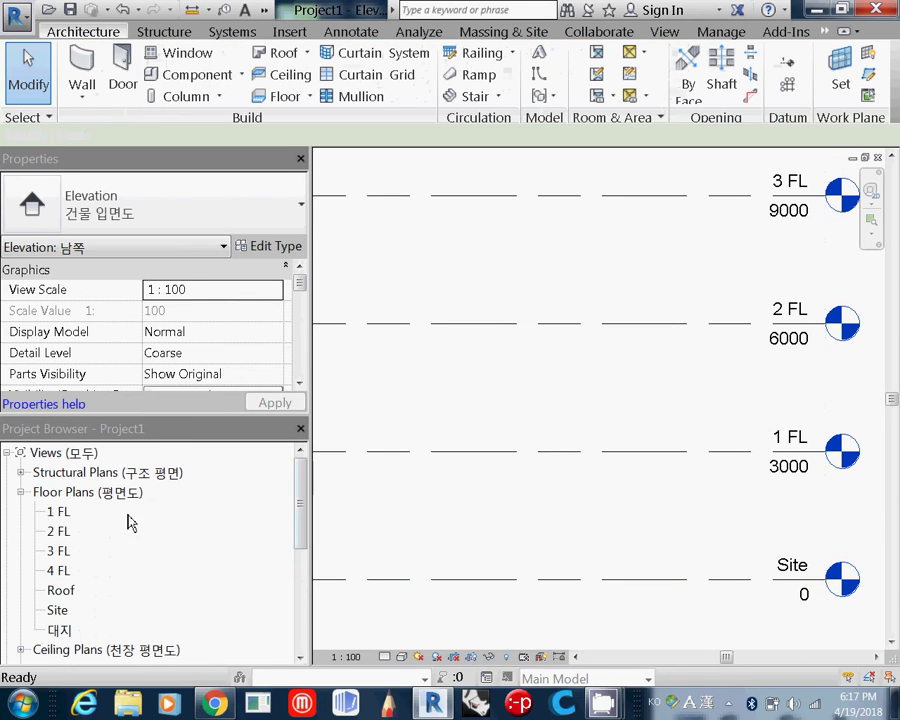
double_click(45, 514)
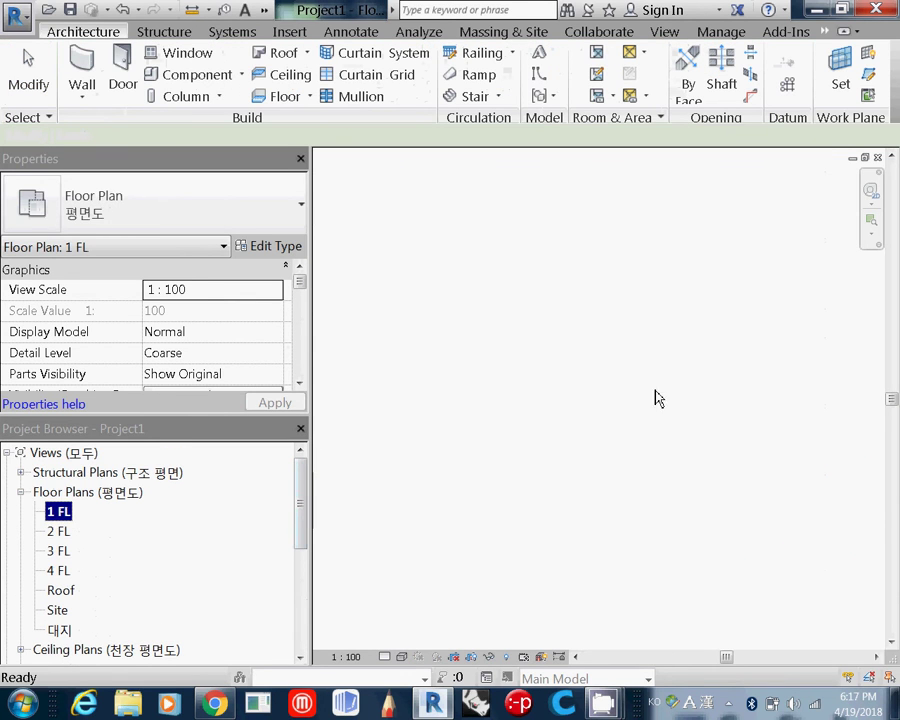
scroll(680, 386, "down", 3)
scroll(191, 464, "up", 2)
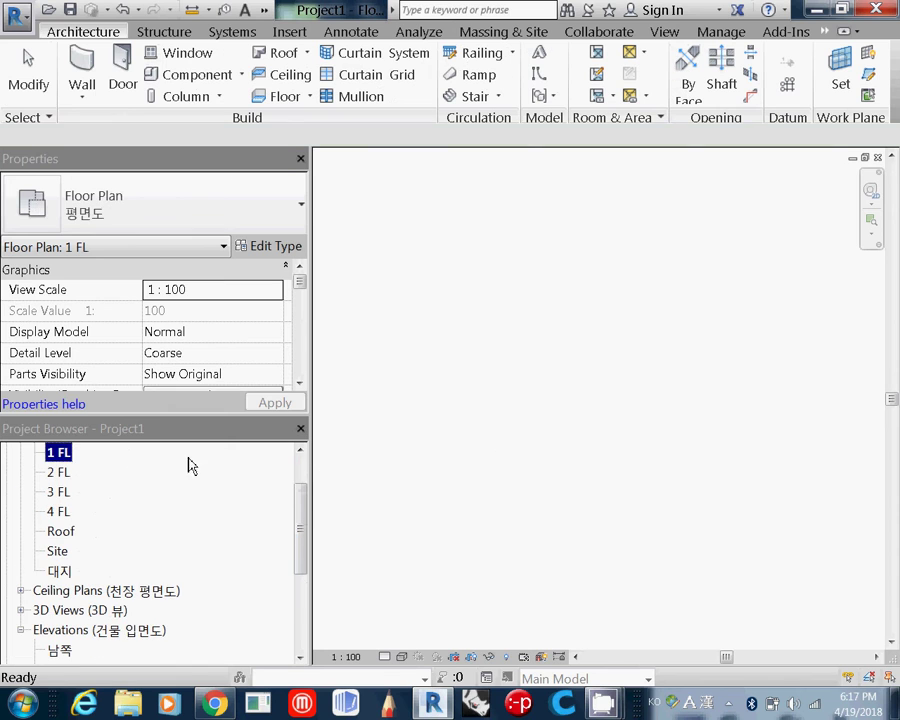
left_click(585, 446)
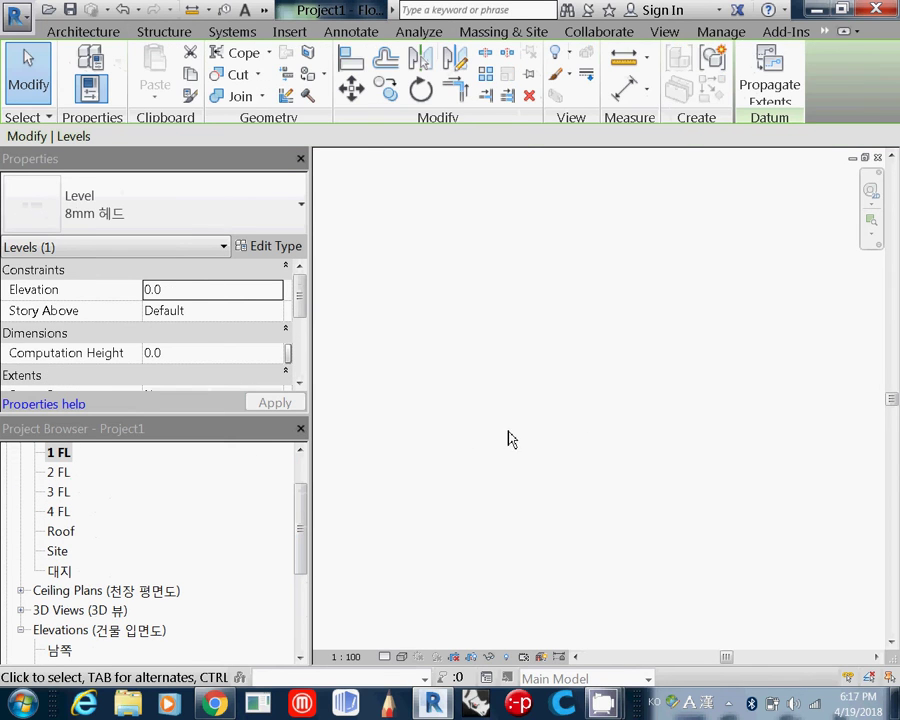
key("Escape")
scroll(290, 515, "up", 1)
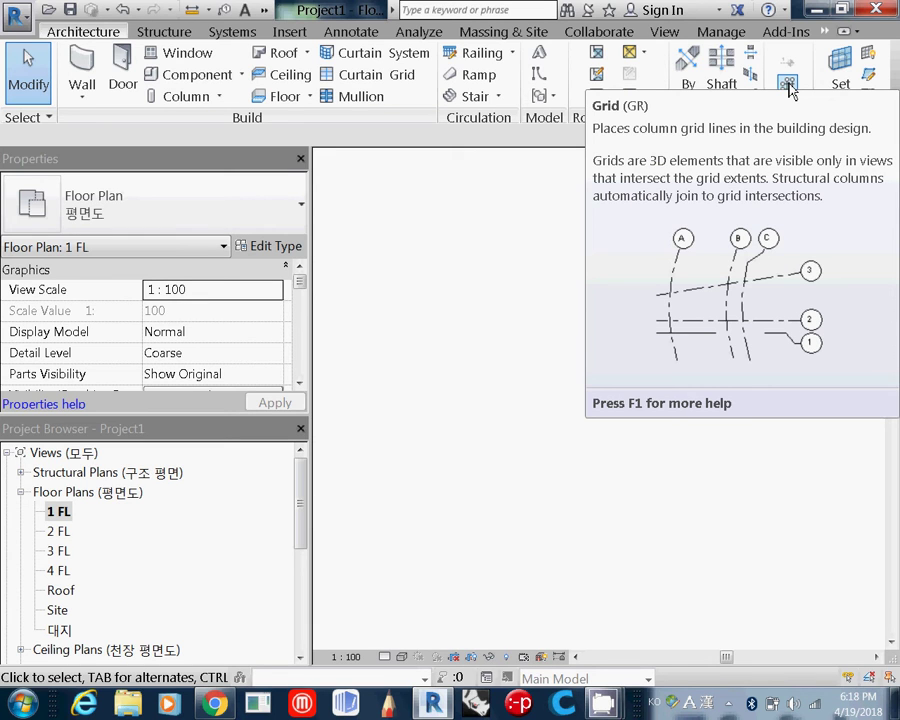
Draw a straight horizontal grid line in the 1 FL floor plan.
left_click(789, 86)
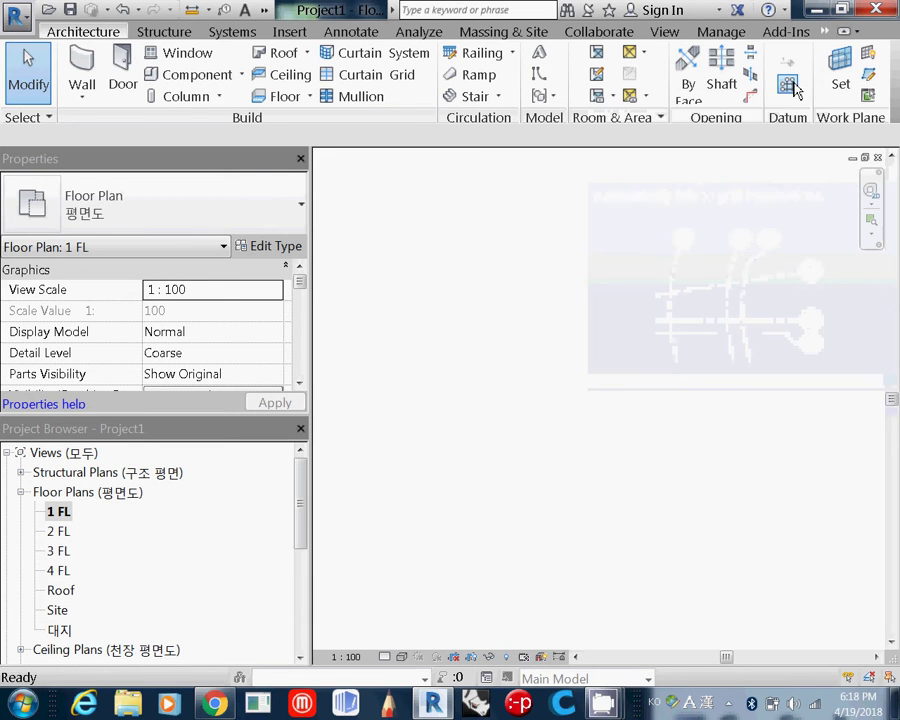
left_click(378, 442)
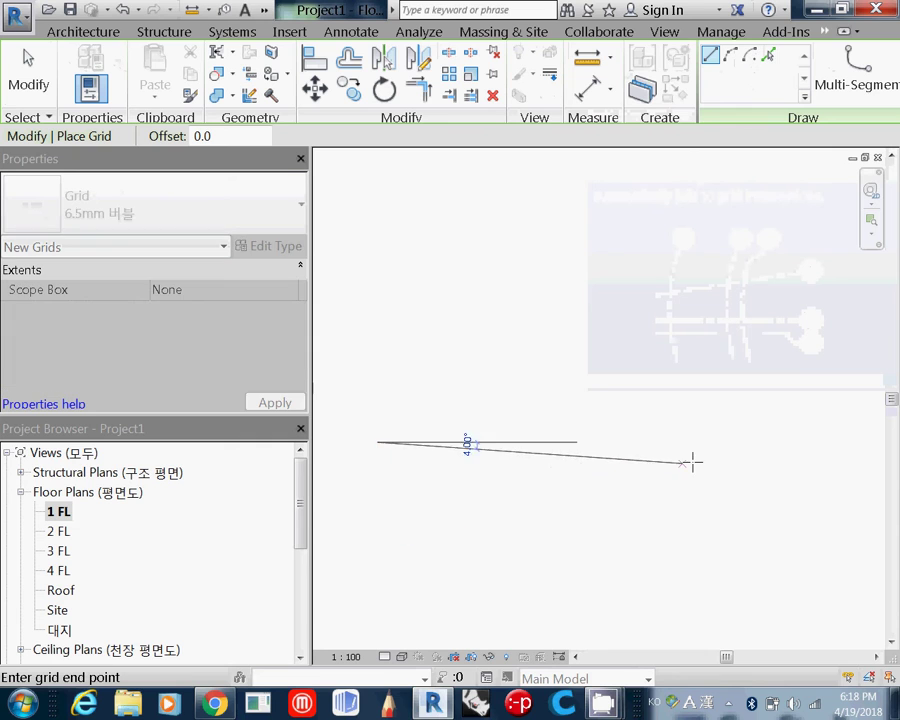
left_click(763, 441)
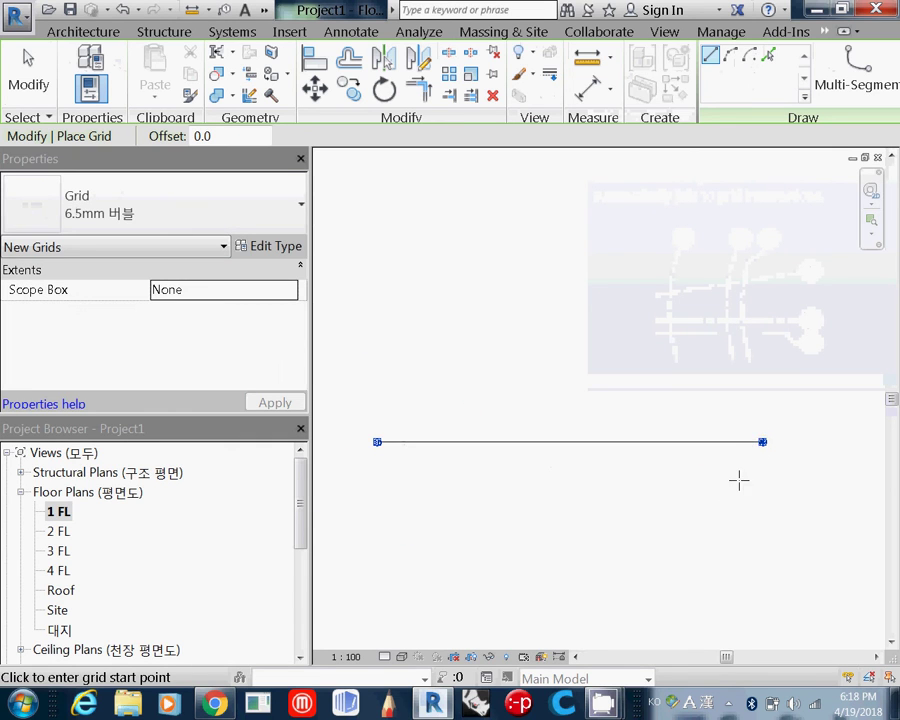
Examine the new grid line along its length and at both ends, and leave the Grid command.
scroll(740, 470, "up", 1)
right_click(705, 460)
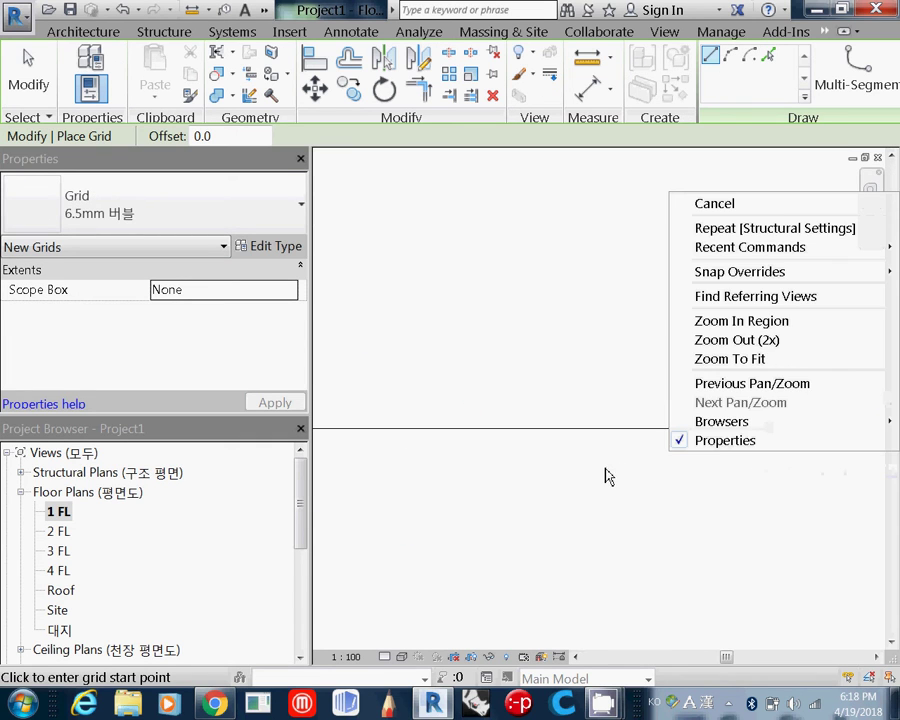
key("Escape")
middle_click_drag(657, 446, 738, 440)
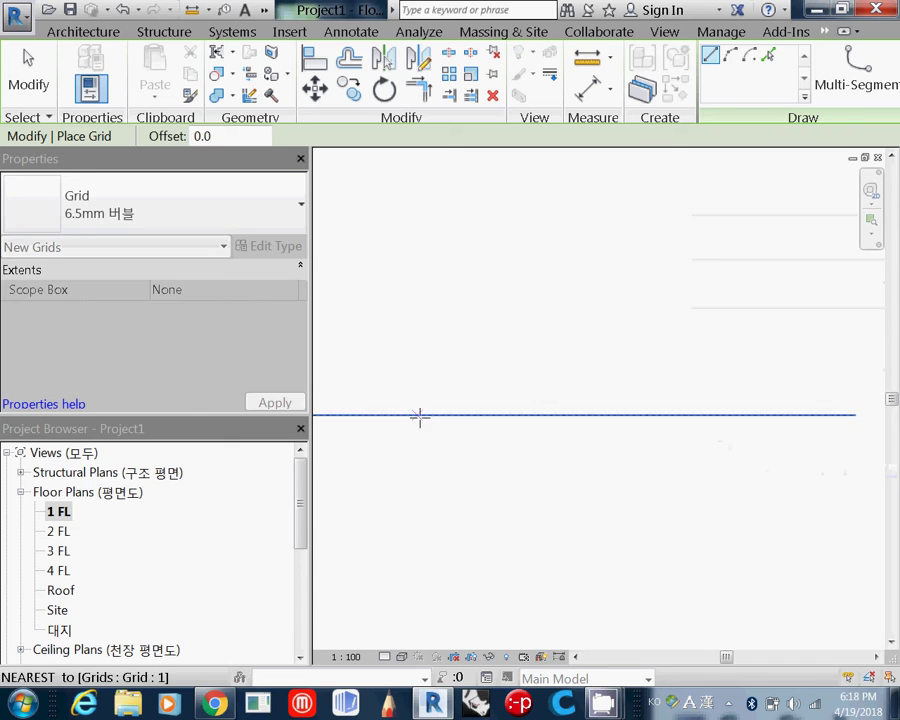
scroll(418, 415, "down", 3)
middle_click_drag(410, 420, 578, 430)
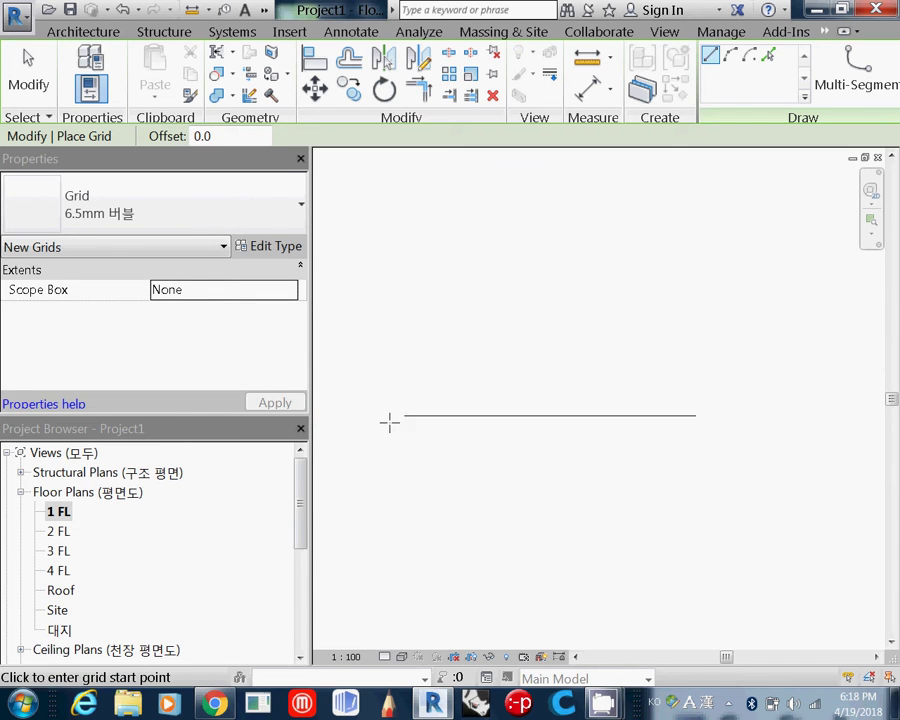
scroll(389, 422, "up", 2)
scroll(580, 412, "down", 2)
middle_click_drag(605, 380, 554, 391)
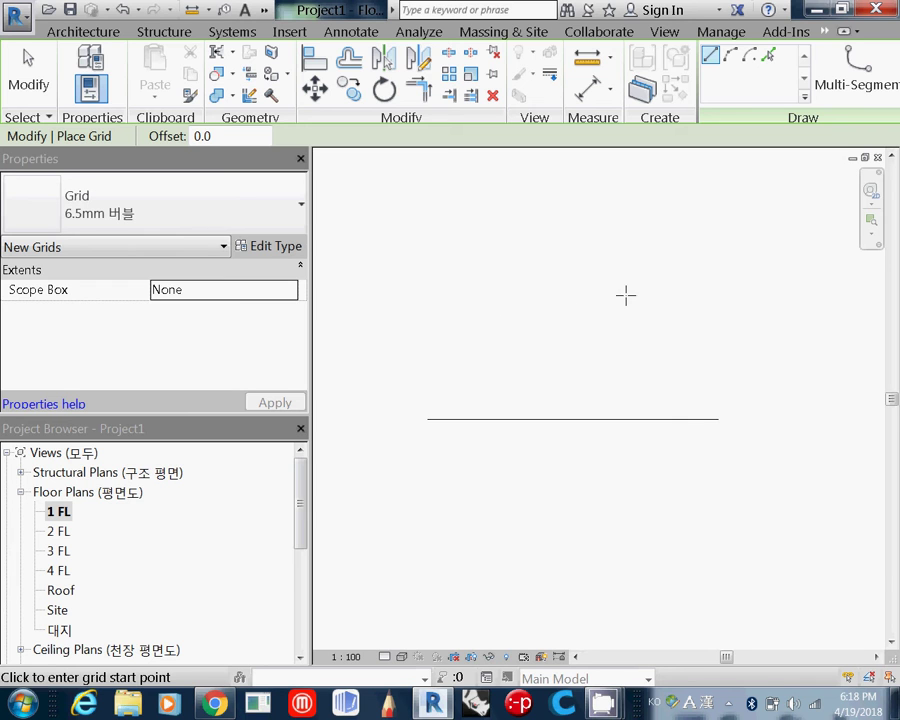
key("Escape")
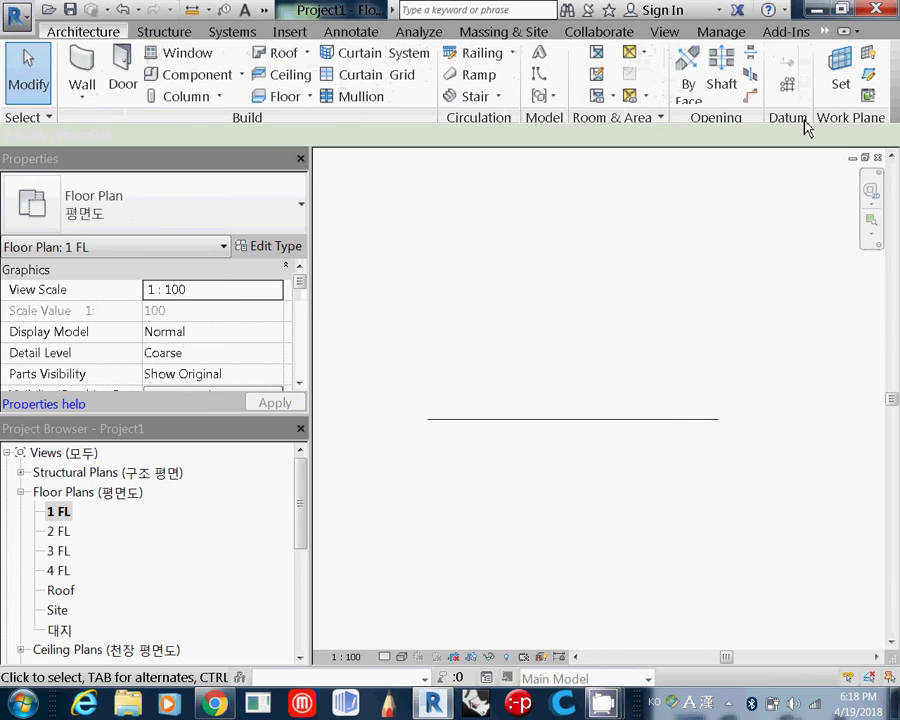
Draw a second horizontal grid line of similar length about 583,000 mm above the first.
left_click(790, 86)
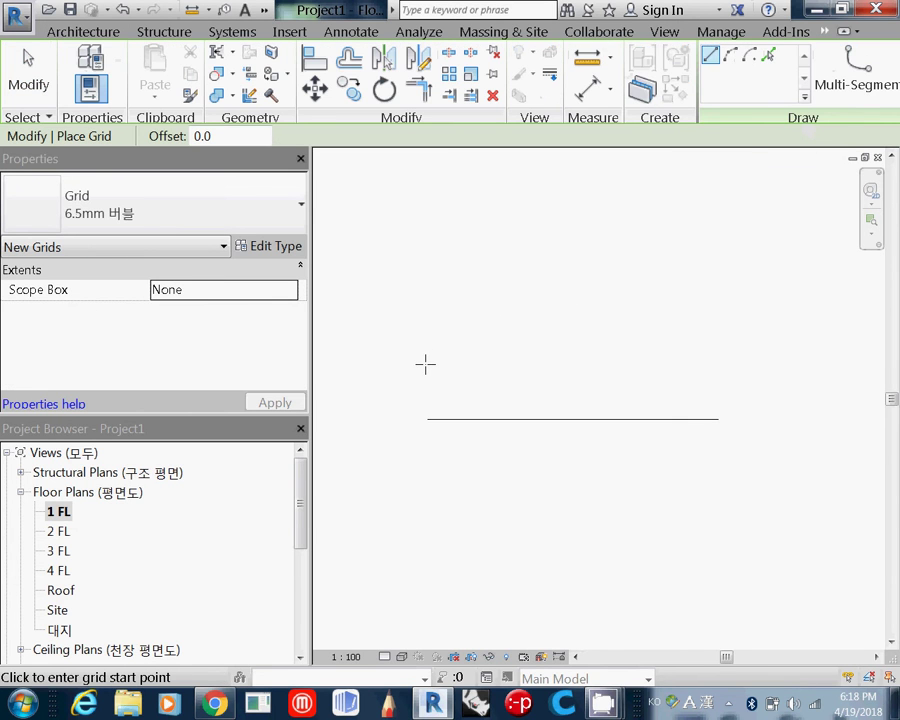
left_click(423, 362)
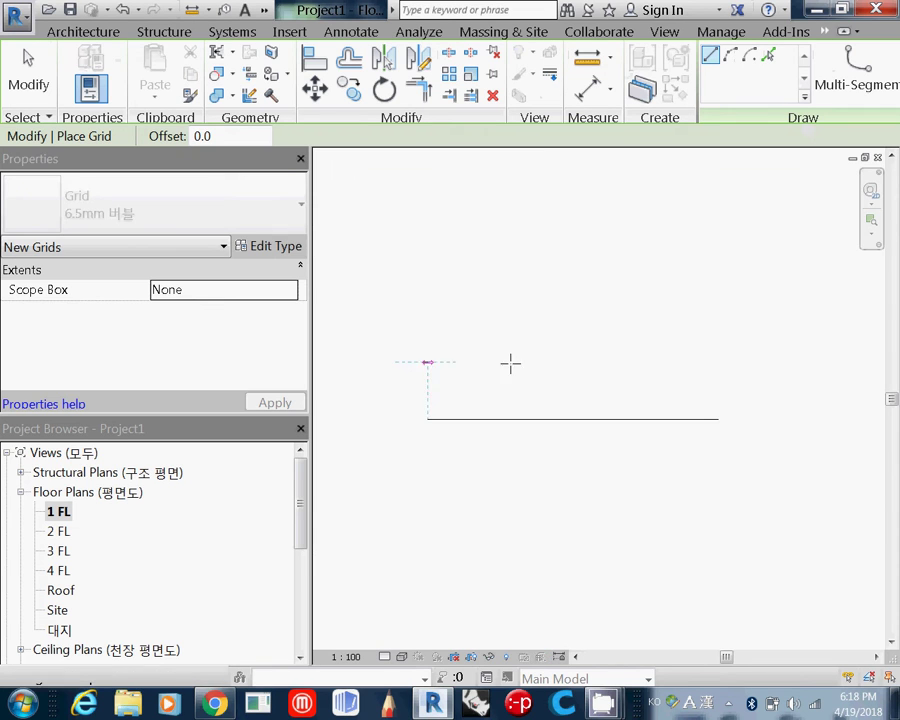
left_click(709, 362)
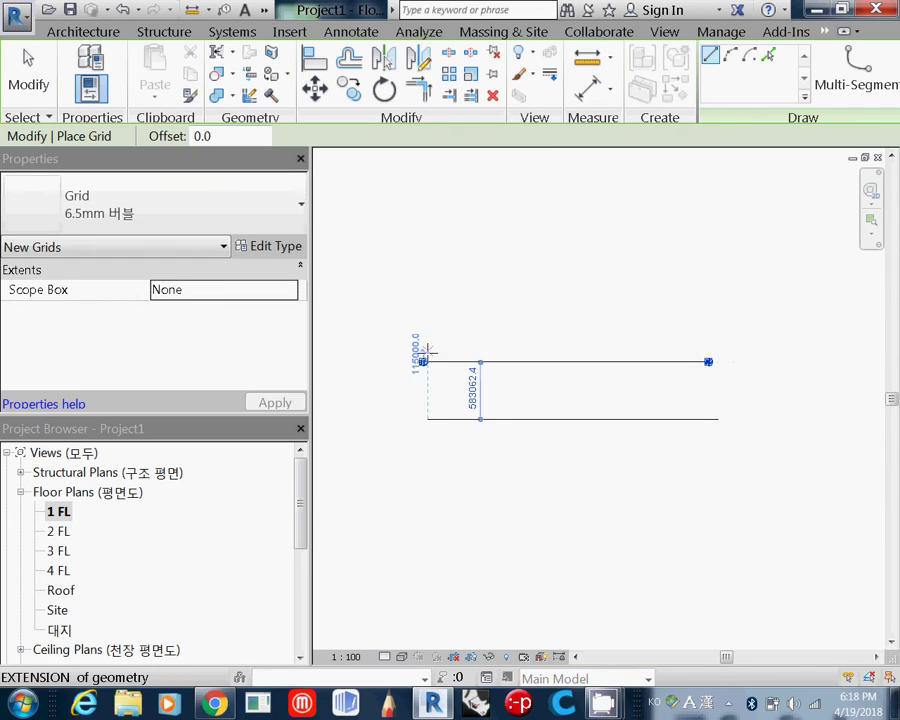
Examine both ends of the second grid line closely to see its bubble and line pattern.
scroll(426, 384, "up", 5)
scroll(431, 383, "up", 3)
scroll(431, 380, "down", 8)
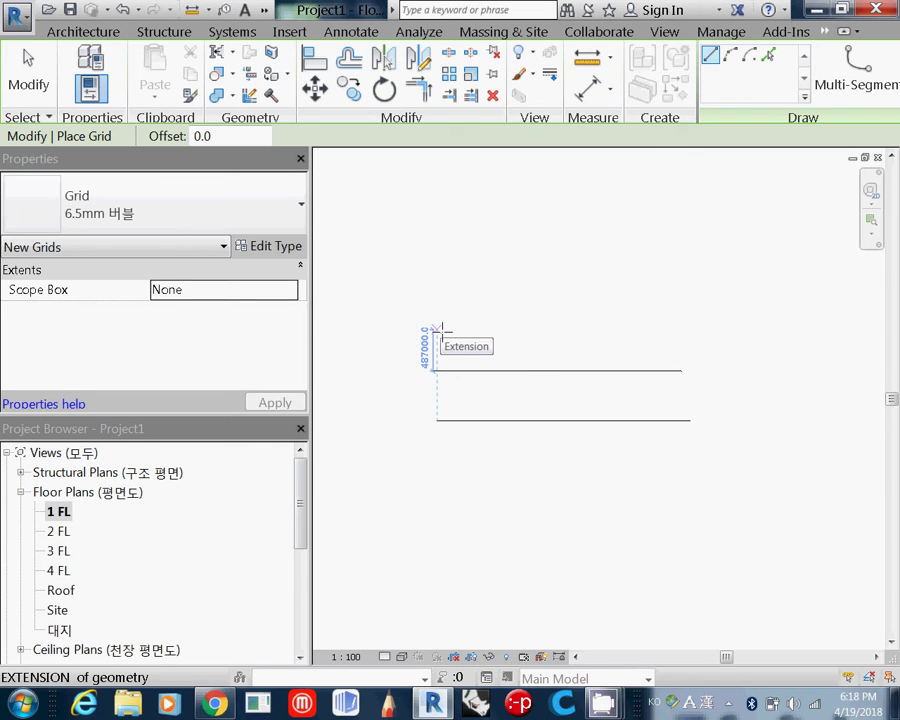
scroll(680, 378, "up", 6)
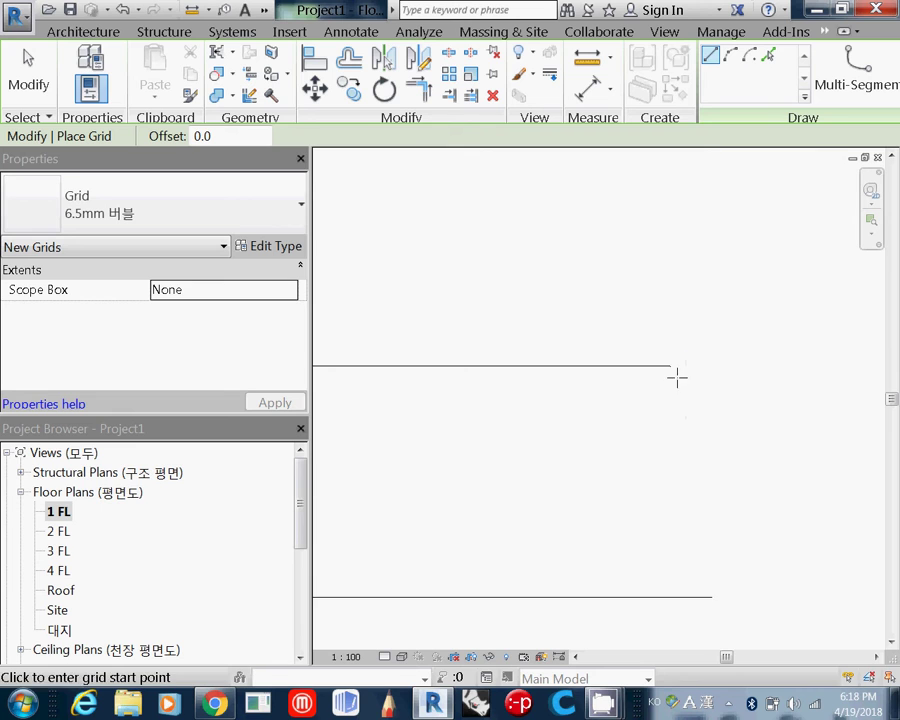
scroll(670, 372, "down", 4)
scroll(661, 335, "up", 2)
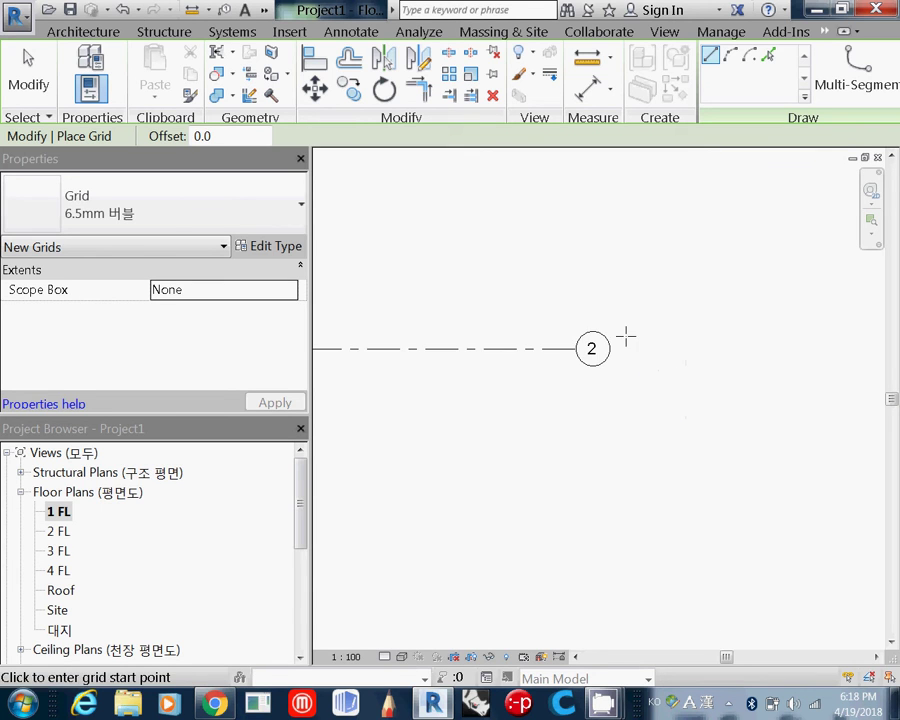
scroll(625, 335, "down", 2)
scroll(584, 350, "down", 1)
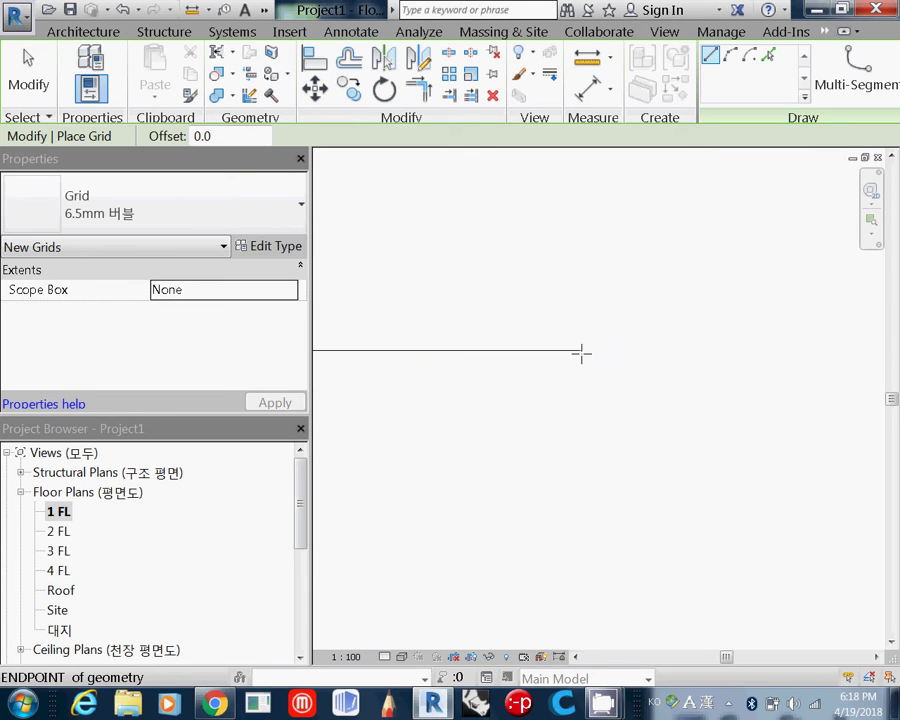
scroll(603, 338, "up", 2)
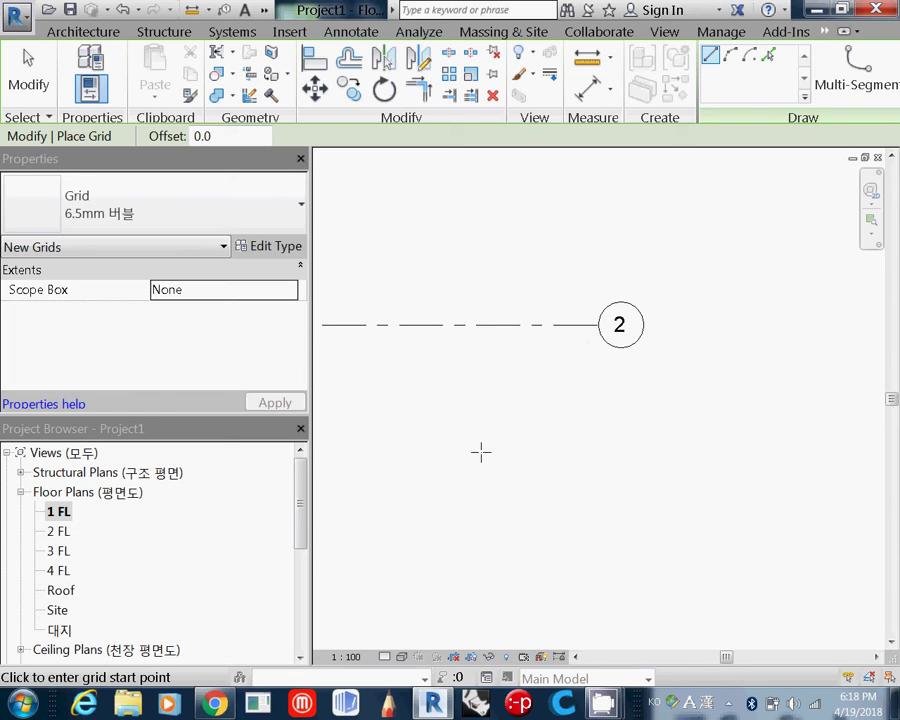
Draw a third, shorter horizontal grid line about 9,970 mm above grid 2 and end the Grid command.
middle_click_drag(480, 450, 778, 562)
scroll(595, 485, "down", 3)
left_click(390, 345)
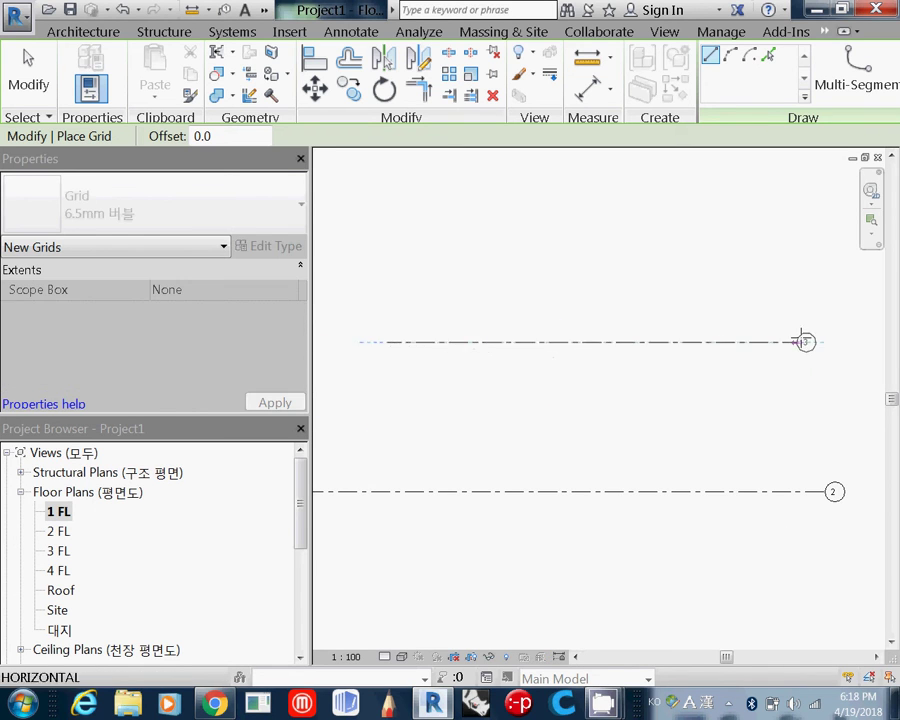
left_click(801, 343)
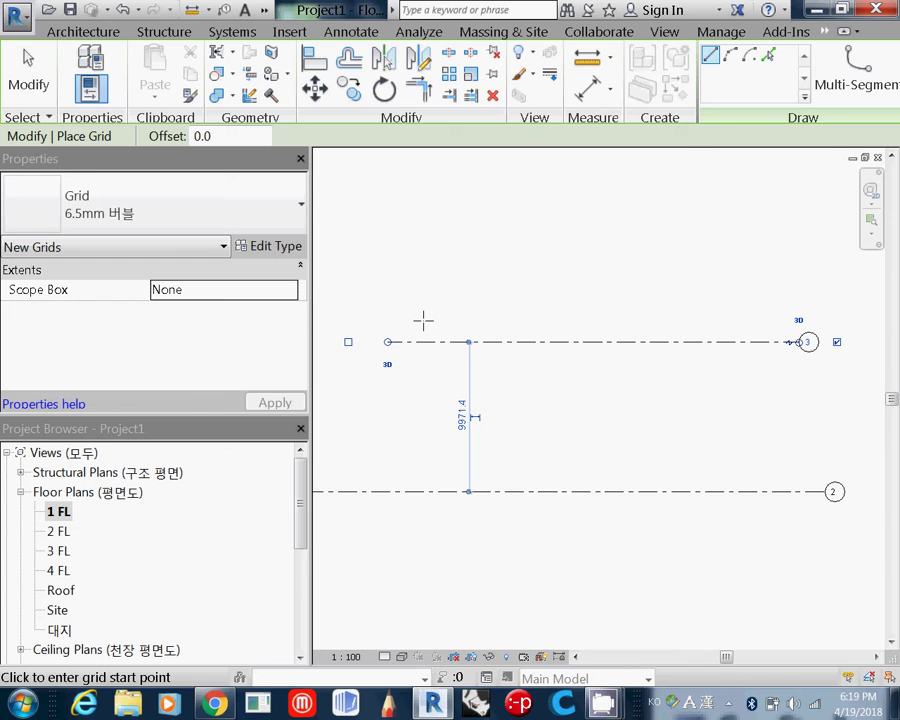
key("Escape")
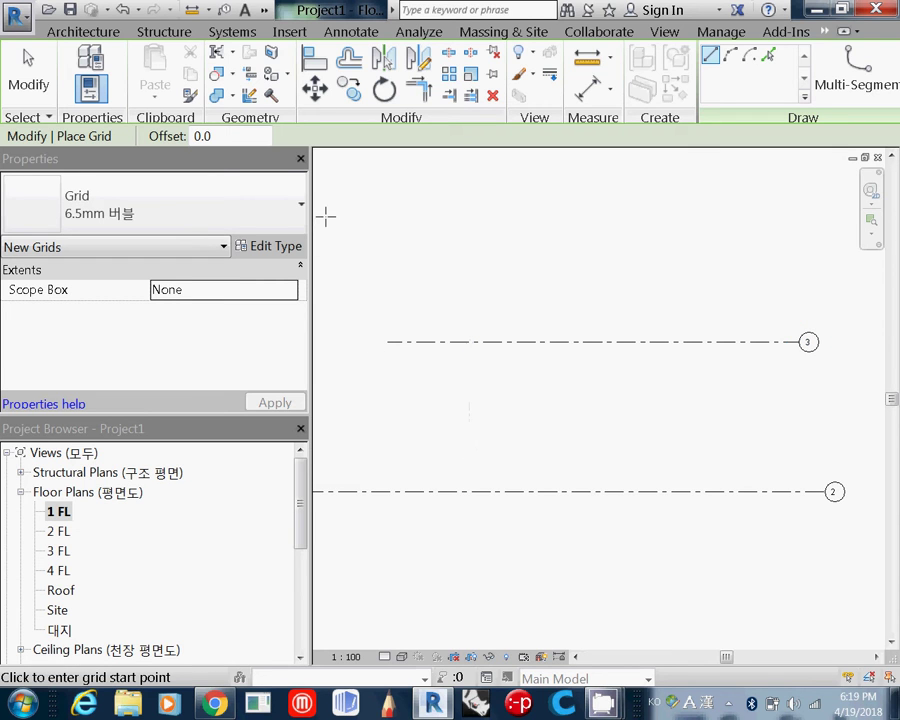
left_click(28, 80)
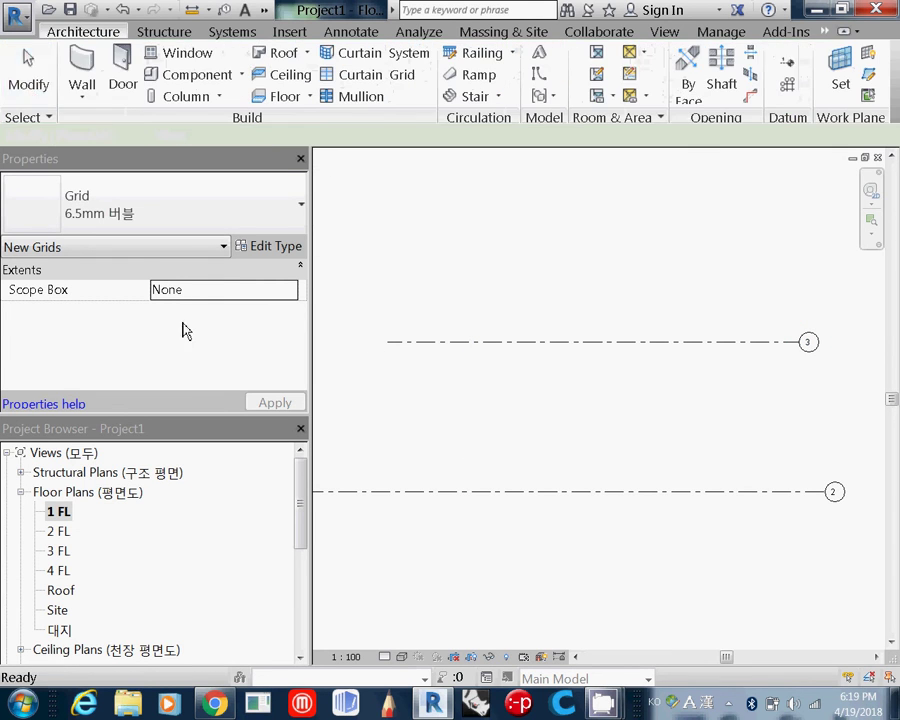
Delete grid line 2 below grid 3 in the 1 FL floor plan.
left_click(467, 499)
key("Delete")
scroll(570, 560, "down", 5)
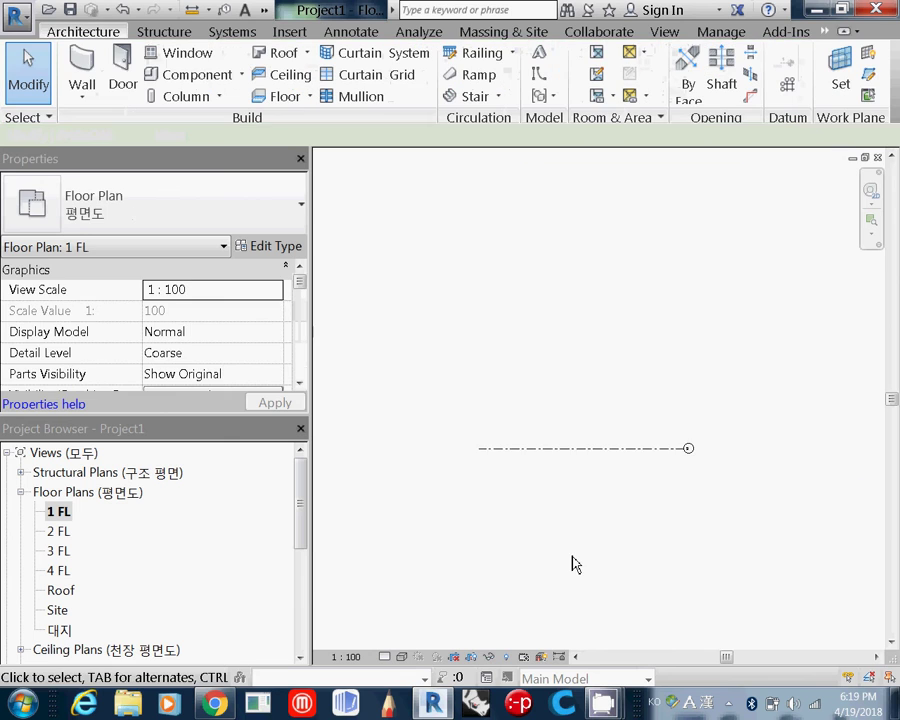
Draw a horizontal grid line about 3,100 mm above grid 3, with both ends aligned to it.
middle_click_drag(576, 566, 554, 437)
scroll(554, 437, "down", 3)
scroll(552, 440, "down", 3)
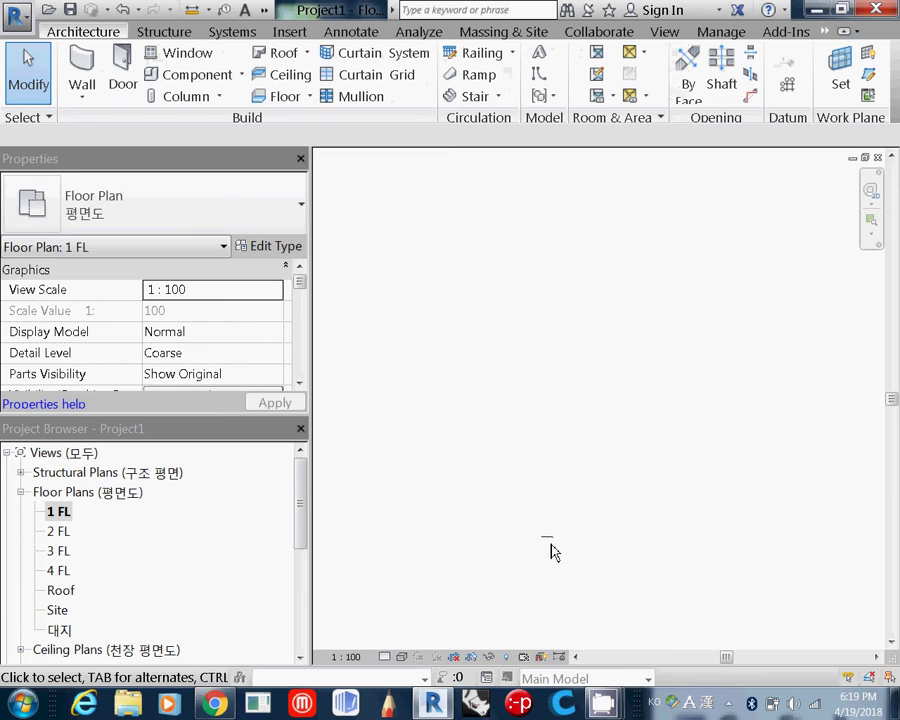
scroll(550, 548, "up", 4)
scroll(544, 500, "up", 4)
scroll(553, 434, "down", 1)
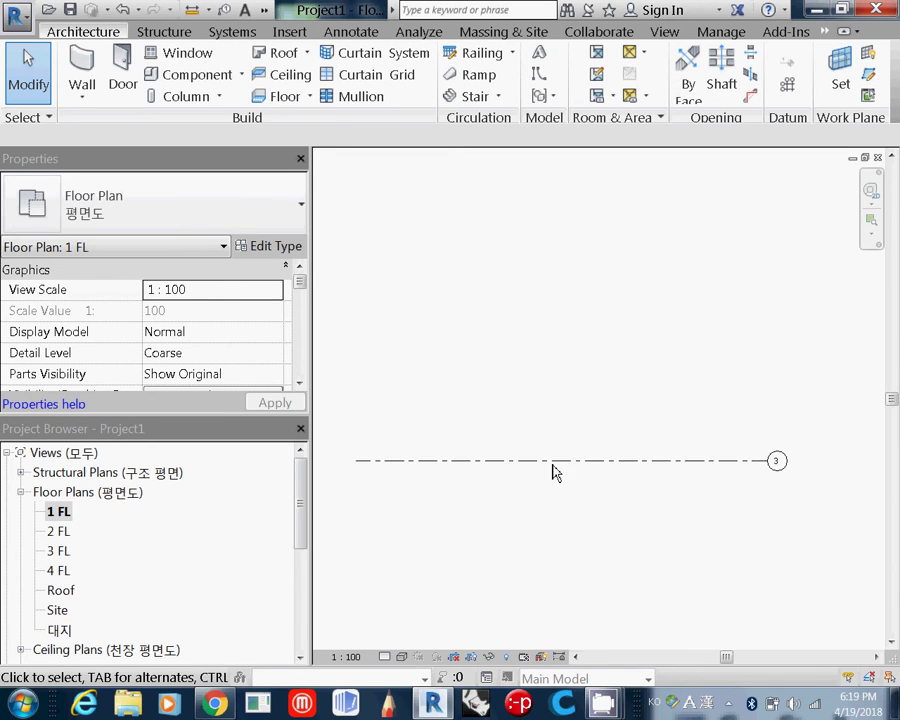
left_click(788, 84)
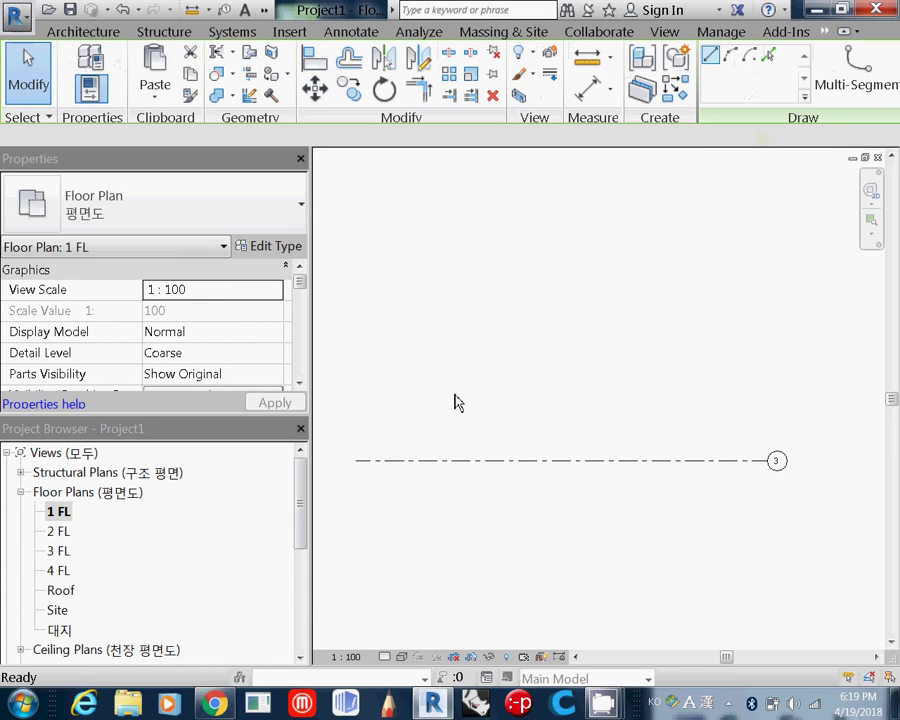
left_click(356, 412)
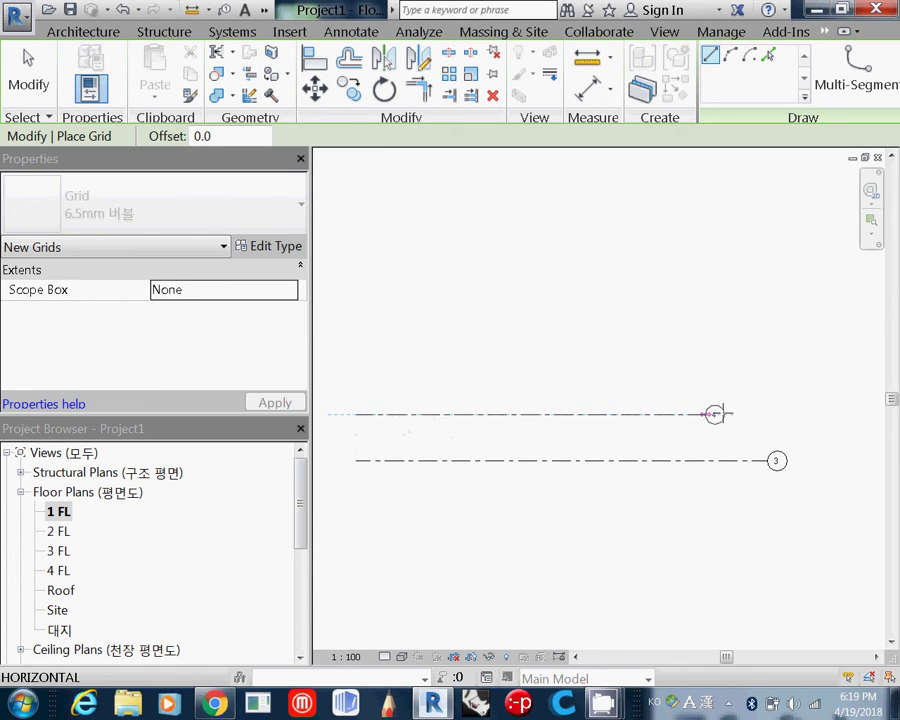
left_click(767, 413)
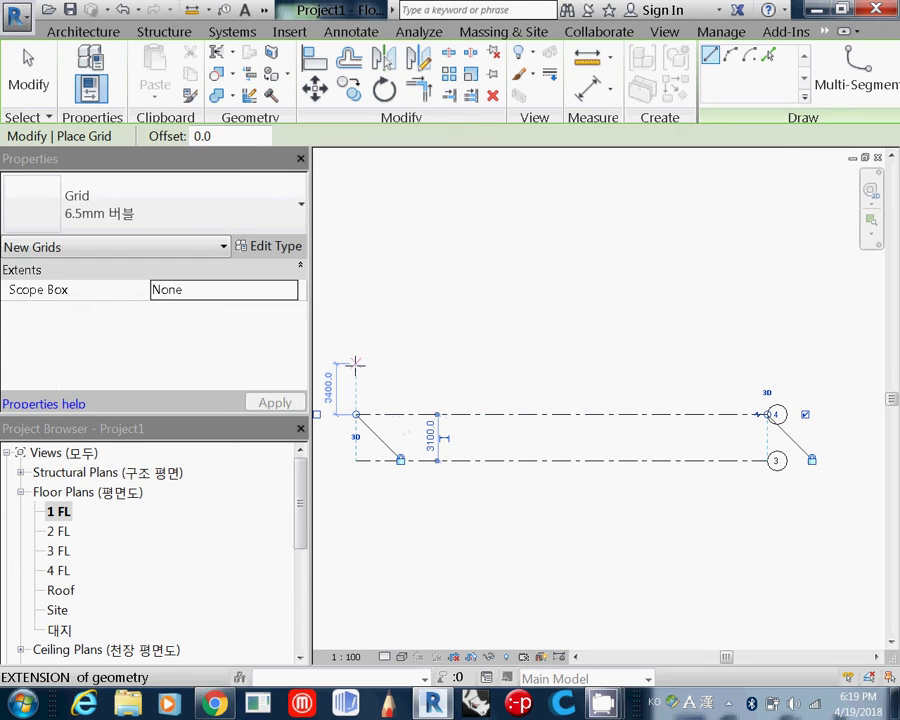
Draw four more aligned horizontal grid lines above grid 4, spaced about 3,300 mm apart, and end the Grid command.
left_click(356, 365)
left_click(767, 365)
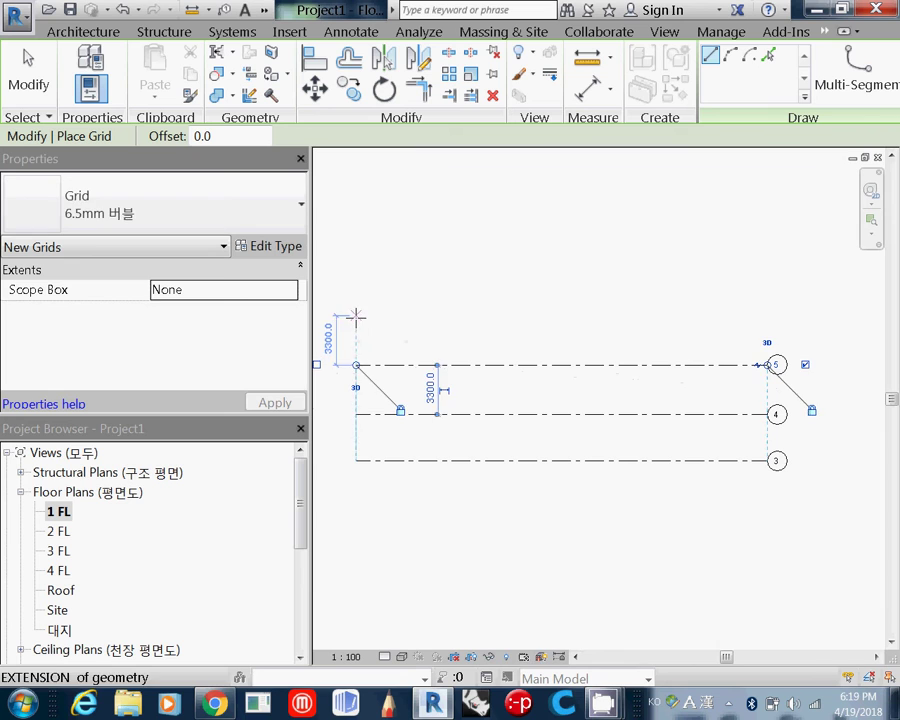
left_click(356, 315)
left_click(767, 315)
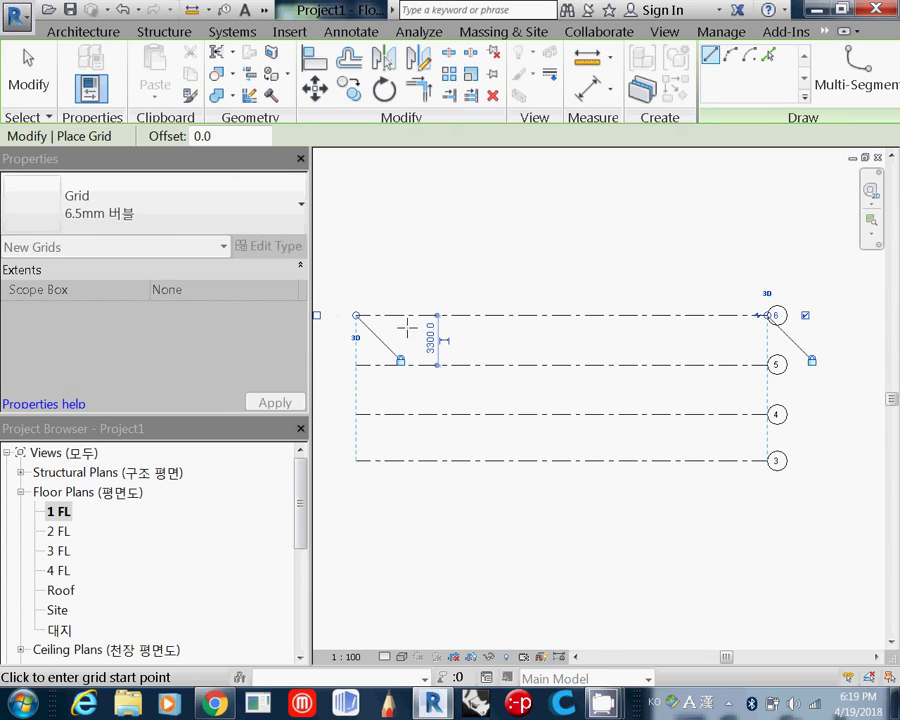
left_click(356, 266)
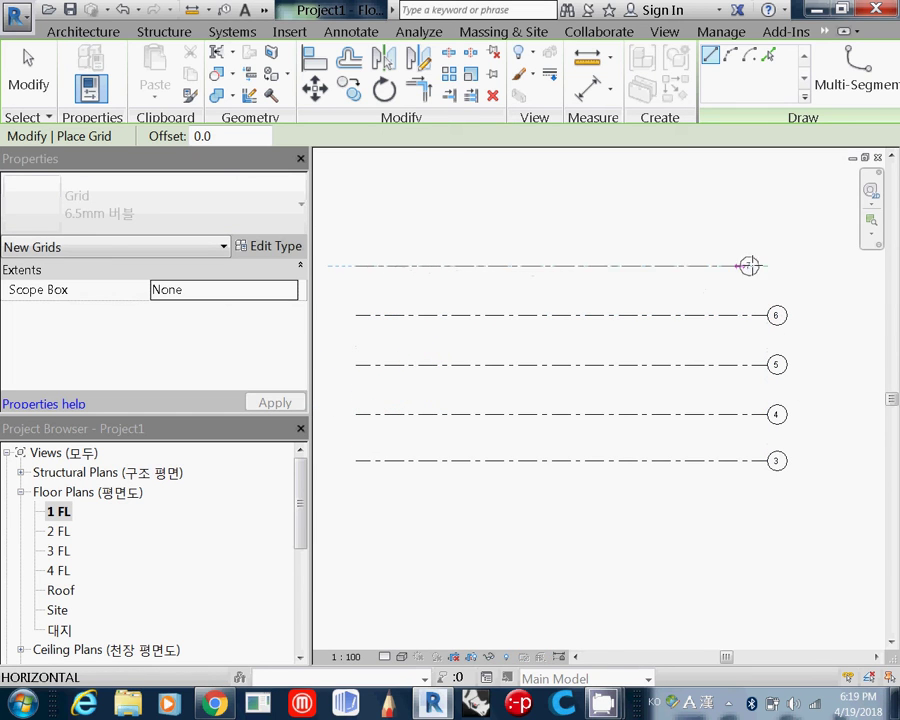
left_click(767, 266)
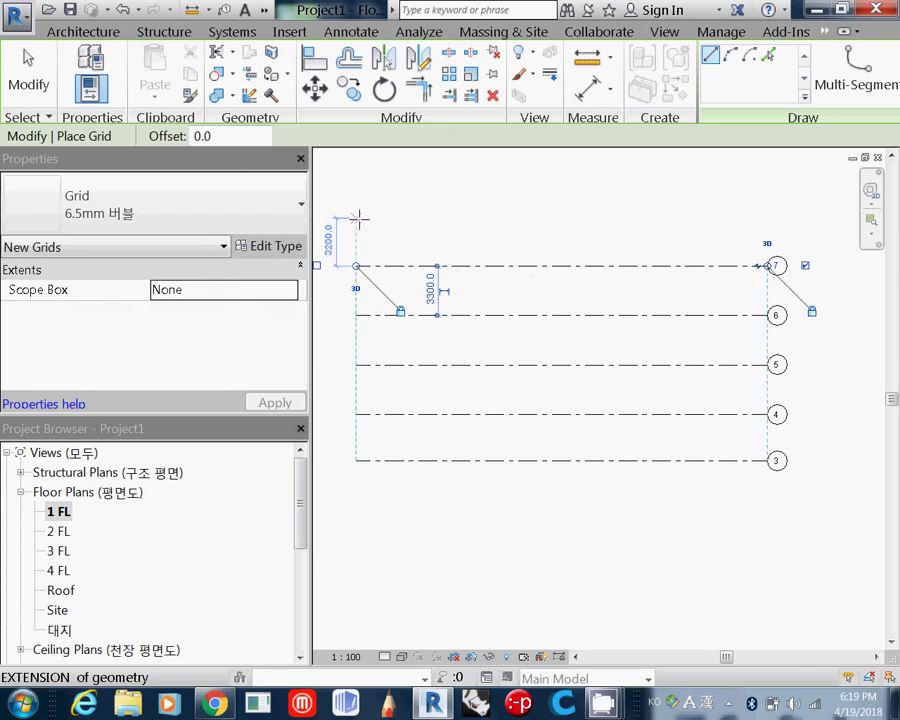
left_click(356, 216)
left_click(767, 216)
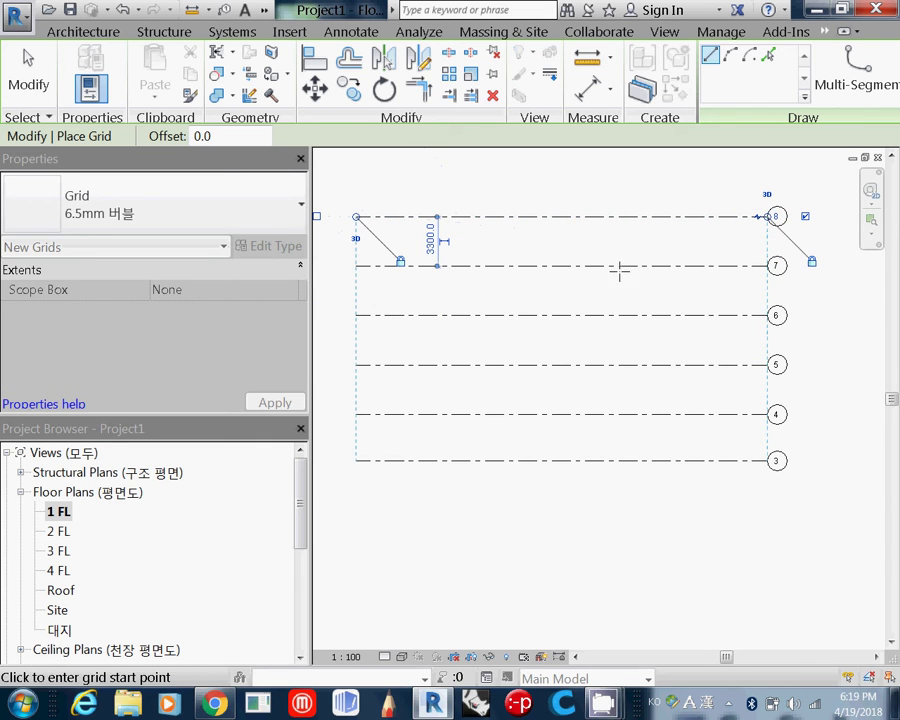
middle_click_drag(567, 265, 578, 336)
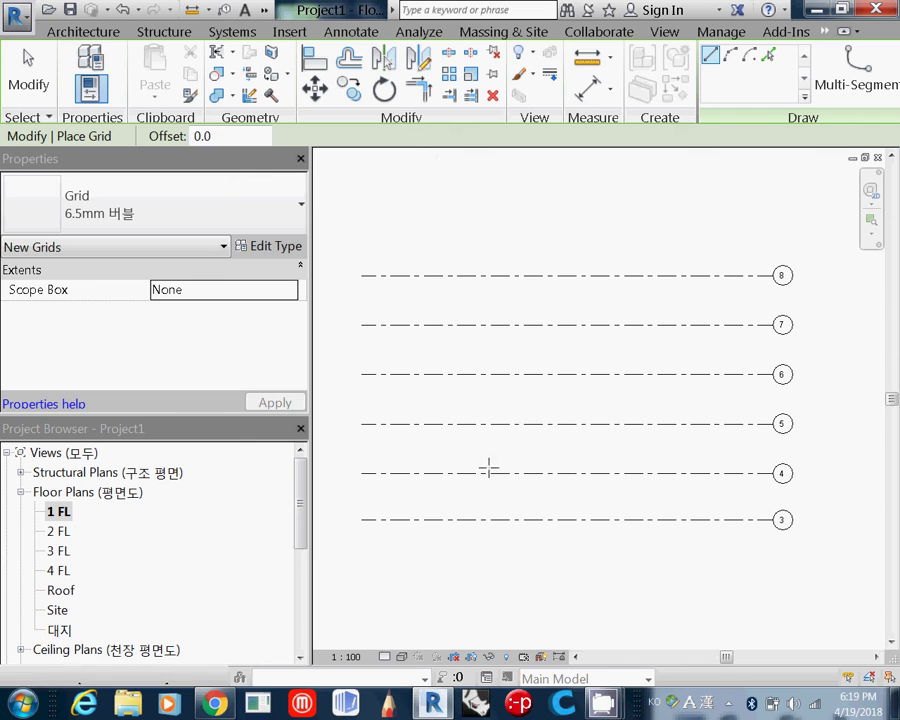
left_click(30, 78)
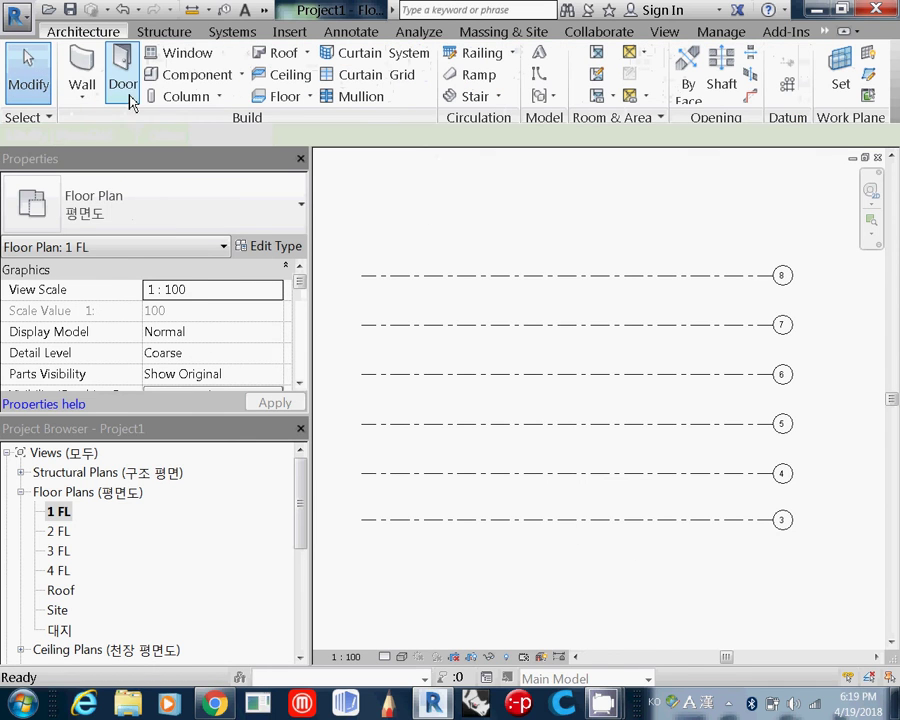
Set the spacing between grids 3 and 4 to 3000 mm by moving grid 3.
left_click(425, 521)
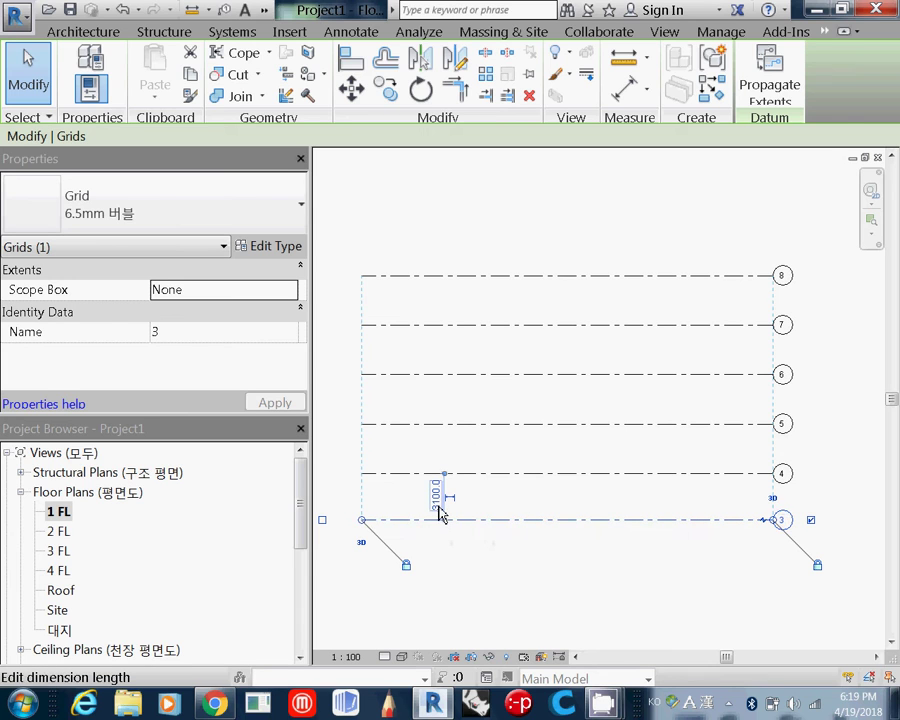
left_click(437, 504)
type("30")
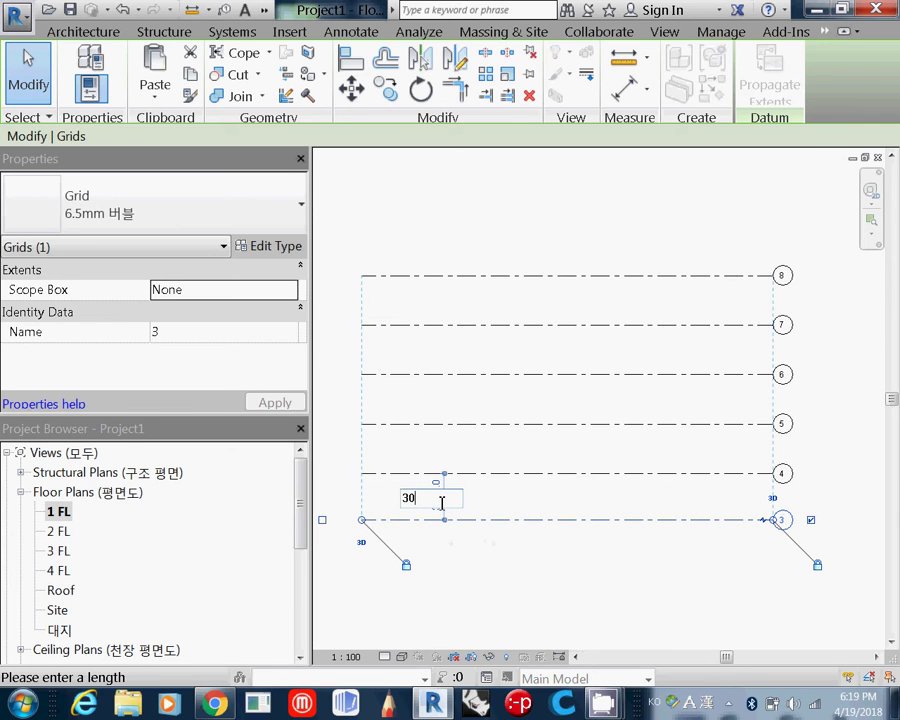
type("00")
key("Return")
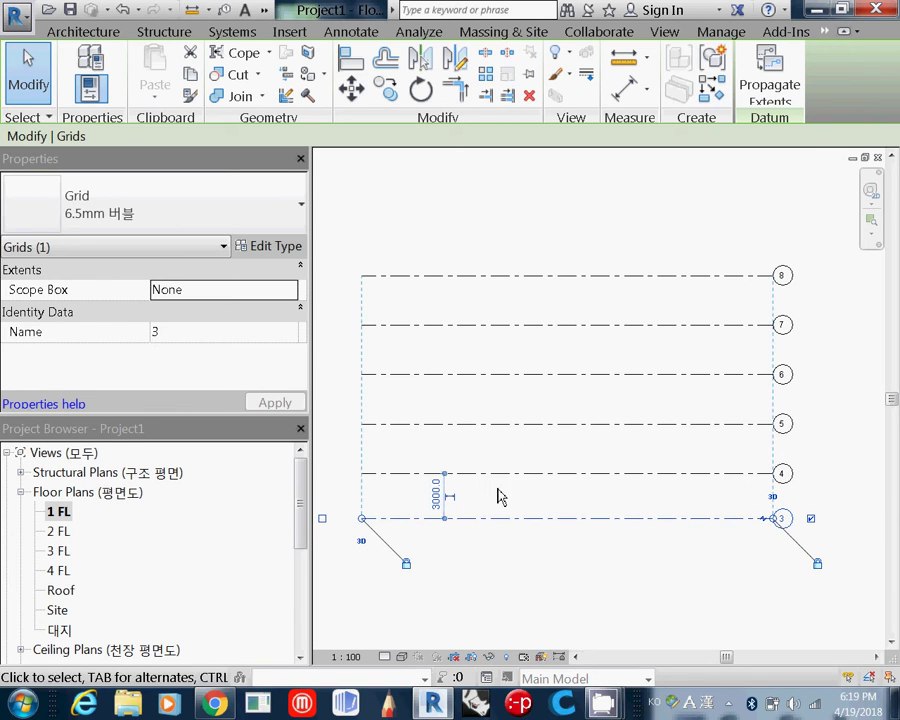
Set grid 5 at 3000 mm above grid 4.
left_click(516, 424)
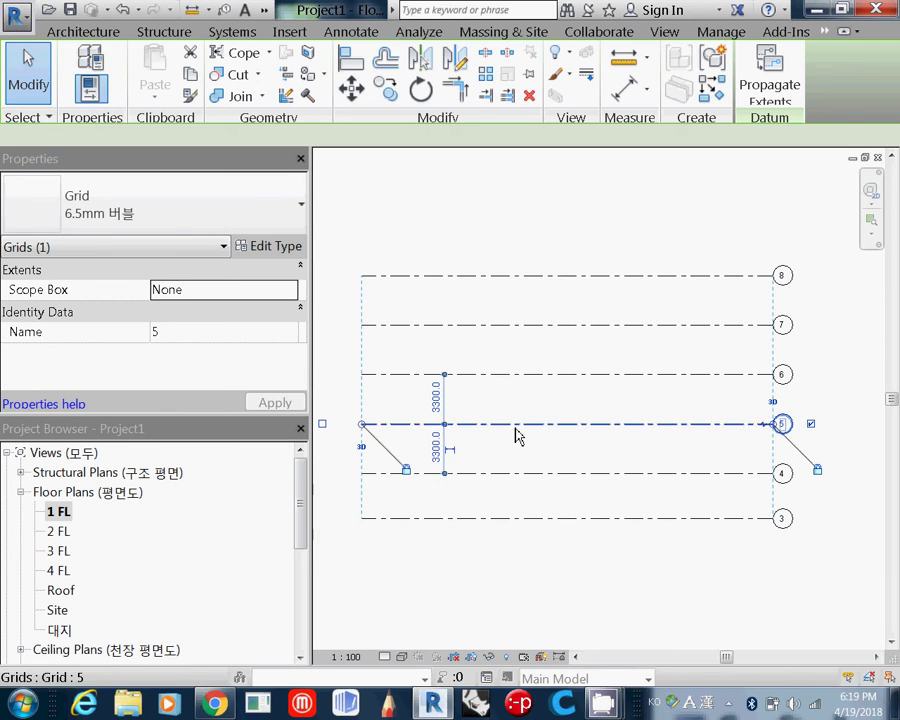
left_click(442, 455)
type("30")
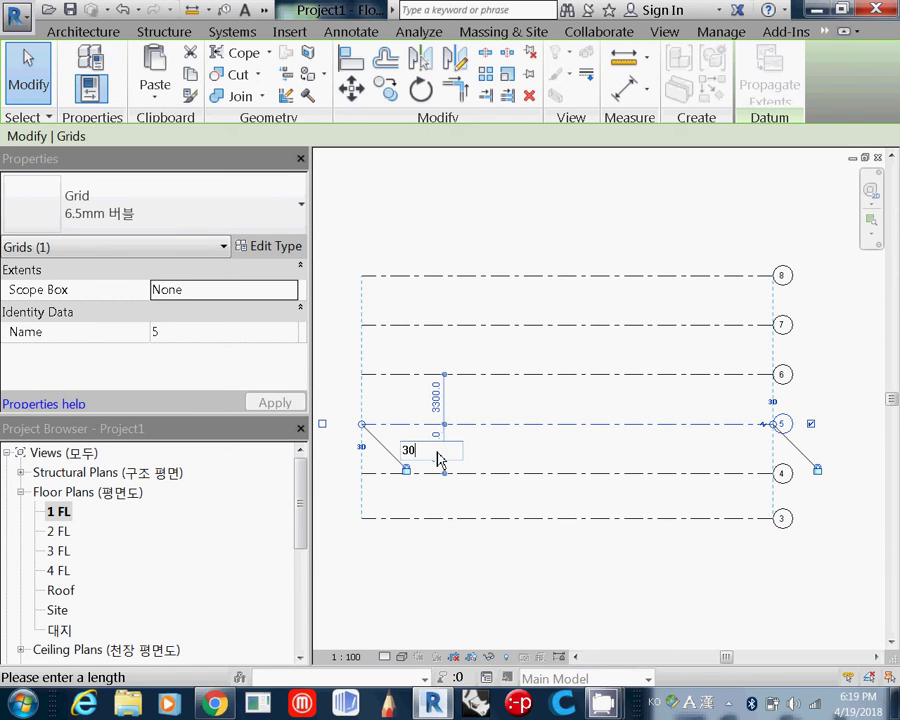
type("00")
key("Return")
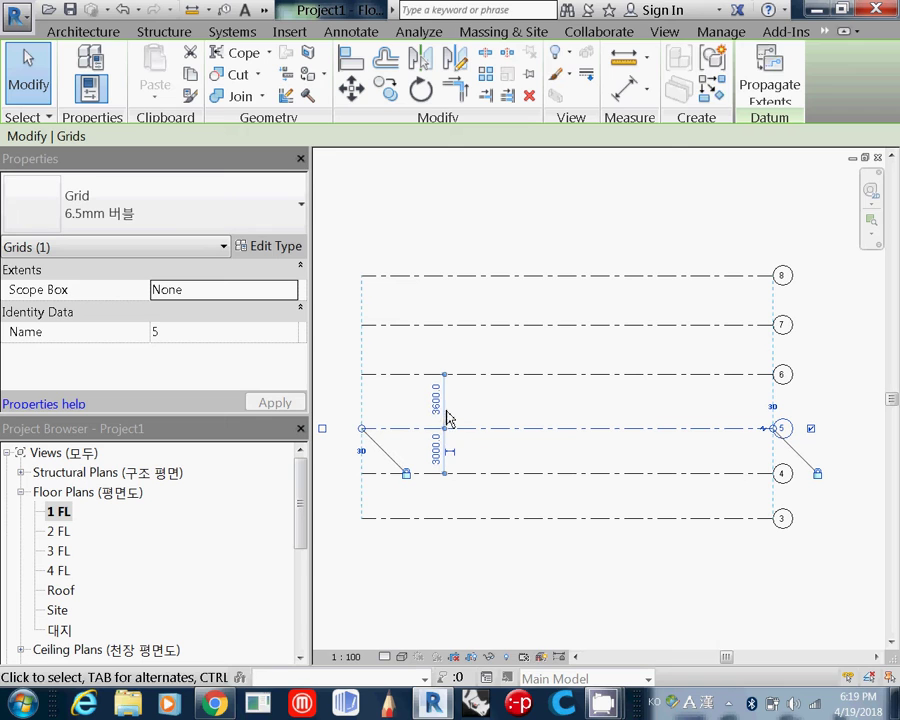
Try a 3000 mm spacing between grids 5 and 6 by moving grid 5, and return it to 3000 mm above grid 4.
left_click(433, 409)
type("3000")
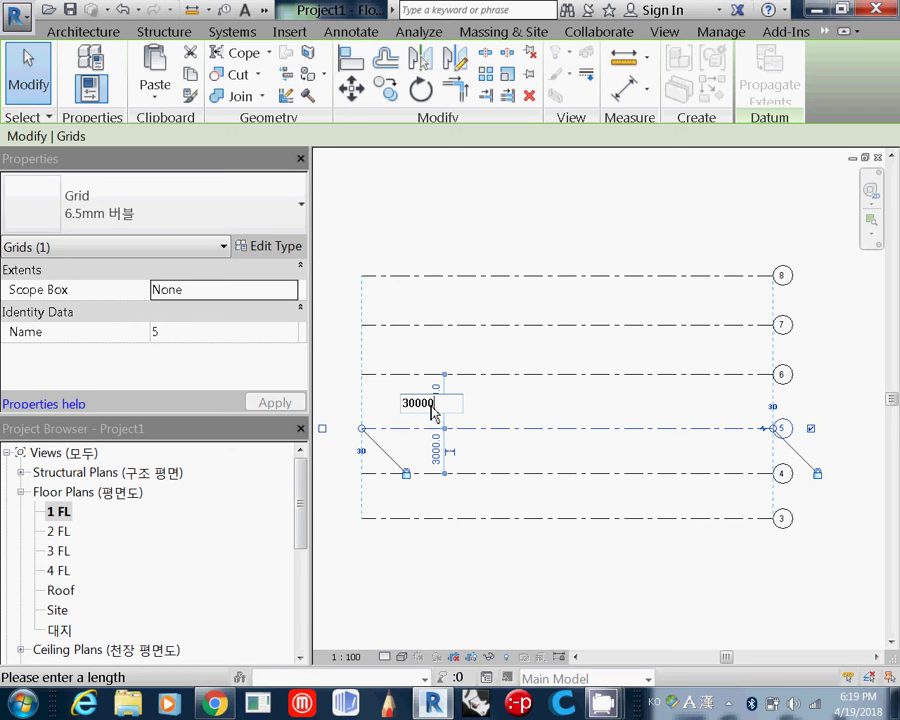
key("Return")
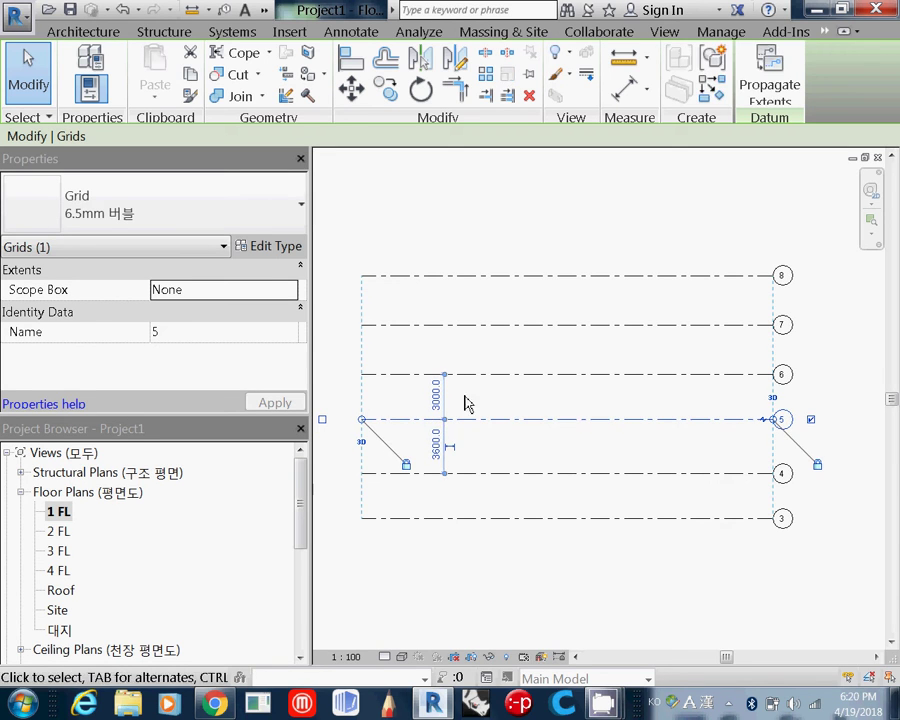
left_click(438, 458)
type("3000")
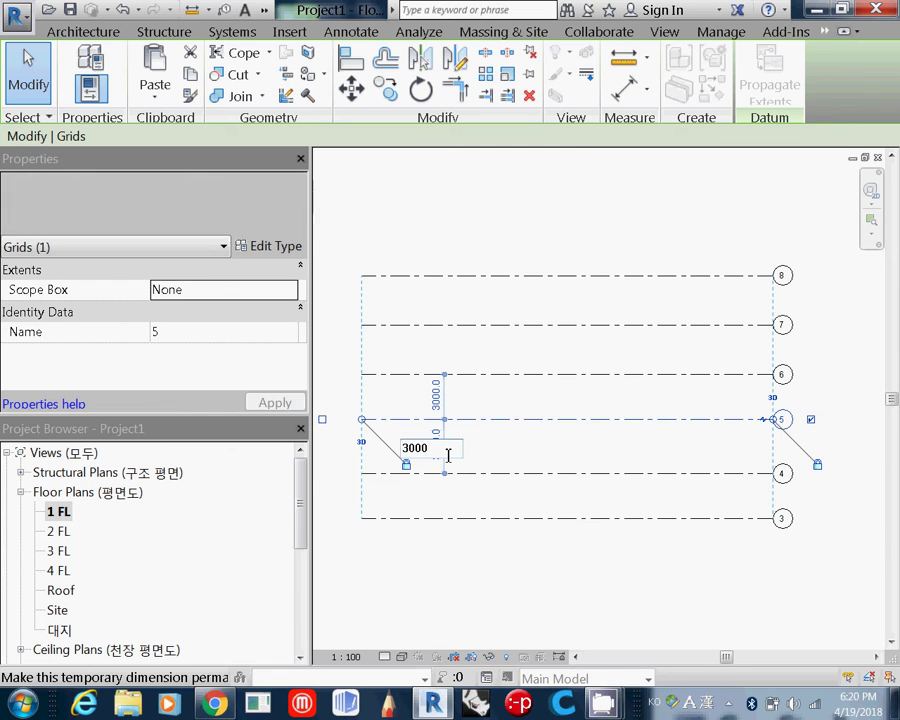
key("Return")
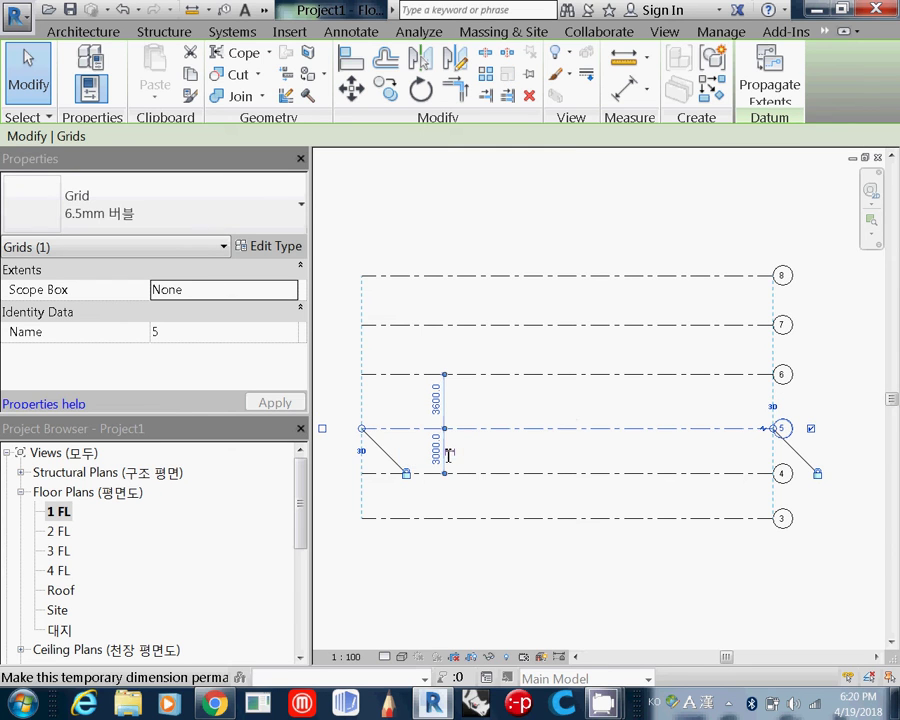
Move grid 6 so that it lies 3000 mm above grid 5.
left_click(477, 376)
left_click(436, 401)
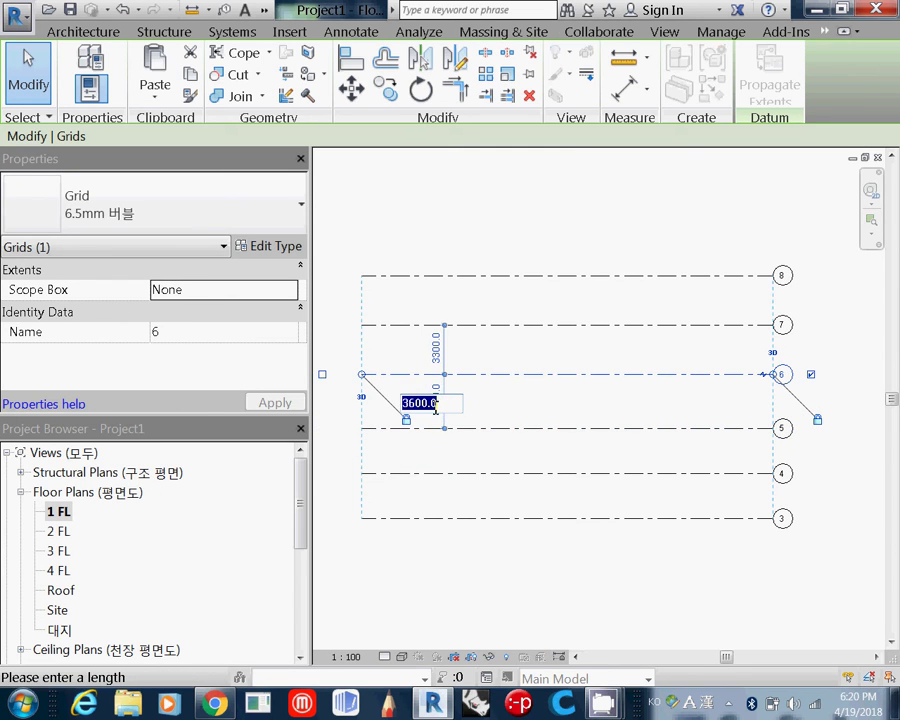
type("39")
type("00.0")
key("Return")
Move grid 7 so that its spacing from grid 6 is 3000 mm.
left_click(462, 327)
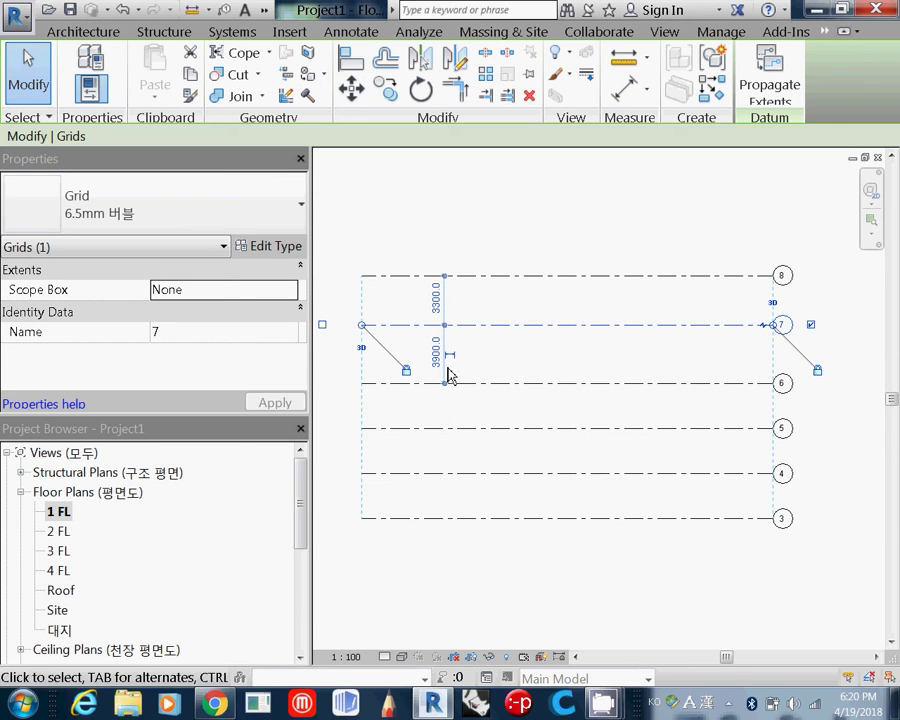
left_click(438, 366)
type("300")
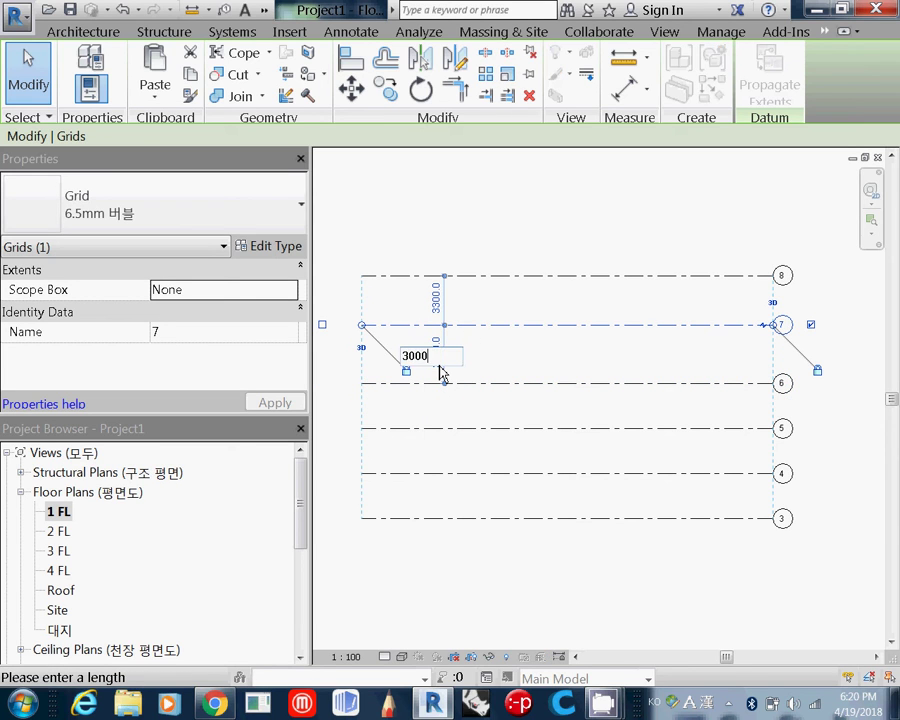
type("0")
key("Return")
Set the distance between the uppermost grid 8 and grid 7 to 3000 mm.
left_click(482, 278)
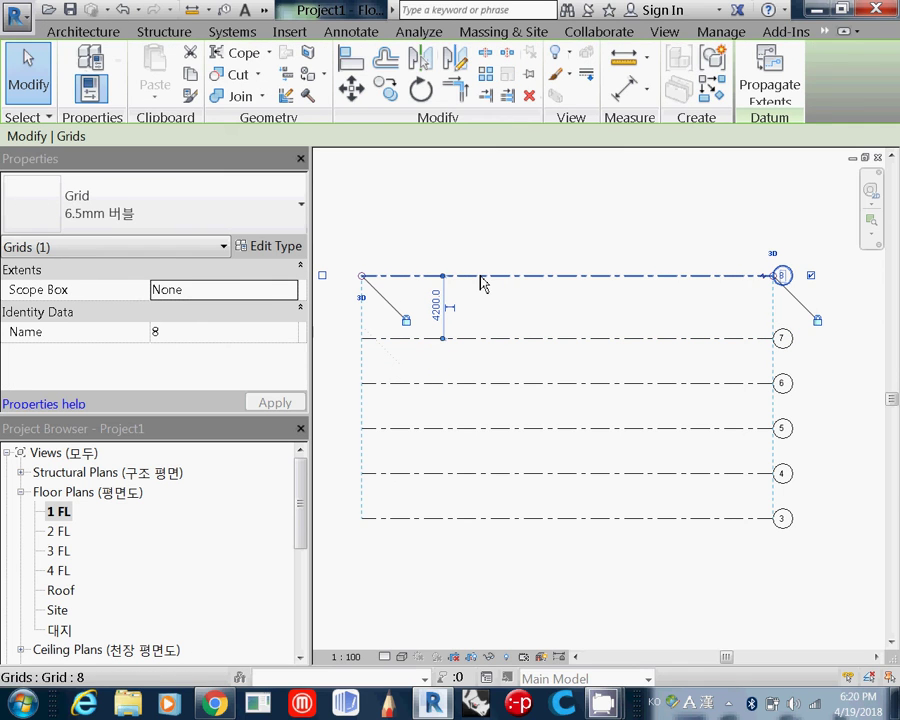
left_click(438, 303)
type("3")
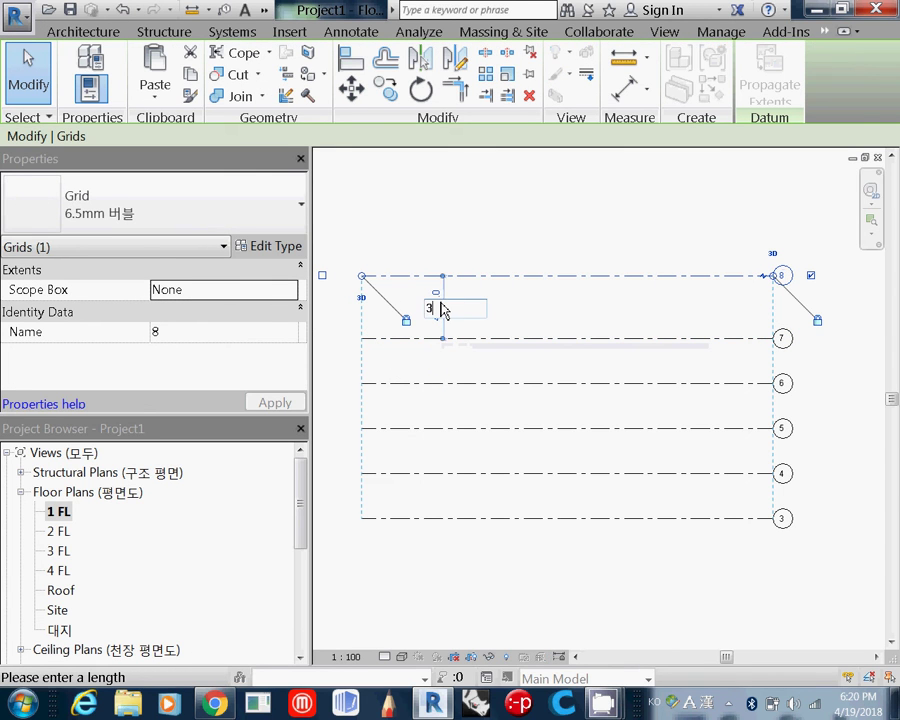
type("000")
key("Return")
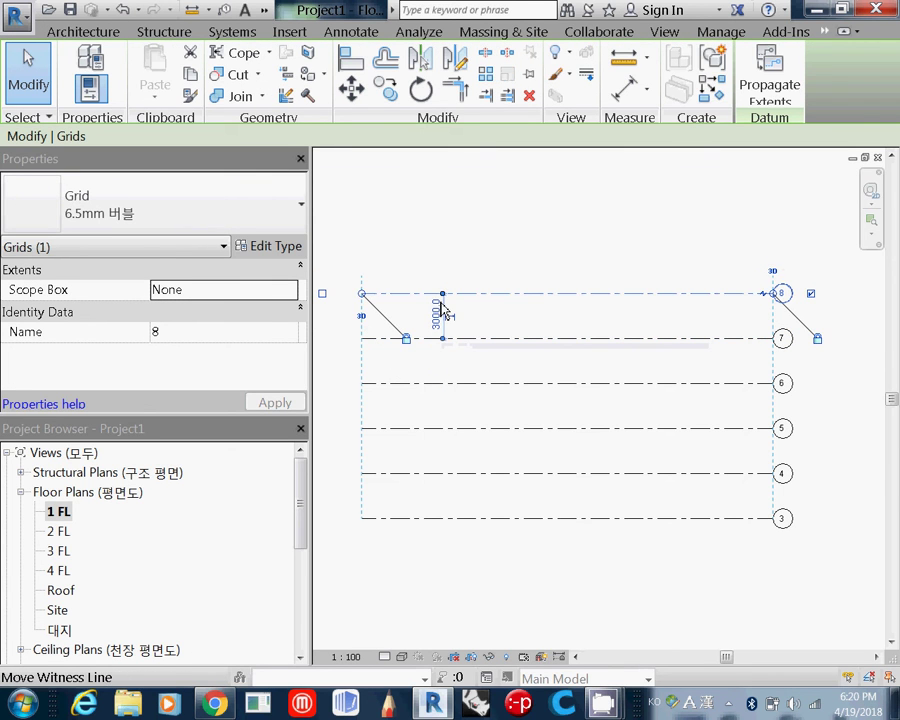
Rename the lowest grid line, 3, as X 1 and grid line 4 above it as X 2.
left_click(788, 533)
left_click(783, 520)
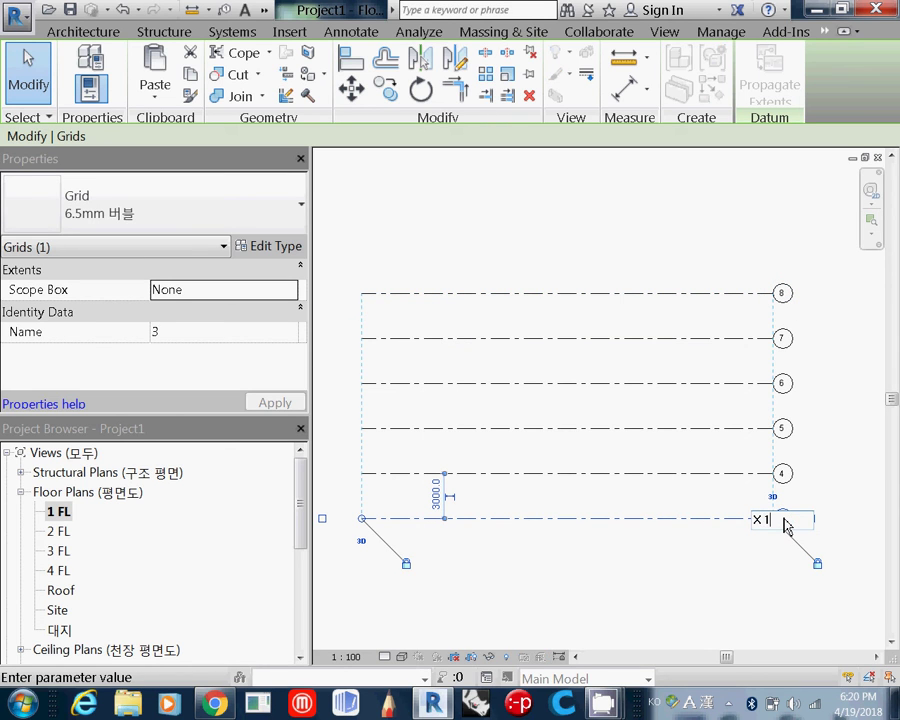
key("Return")
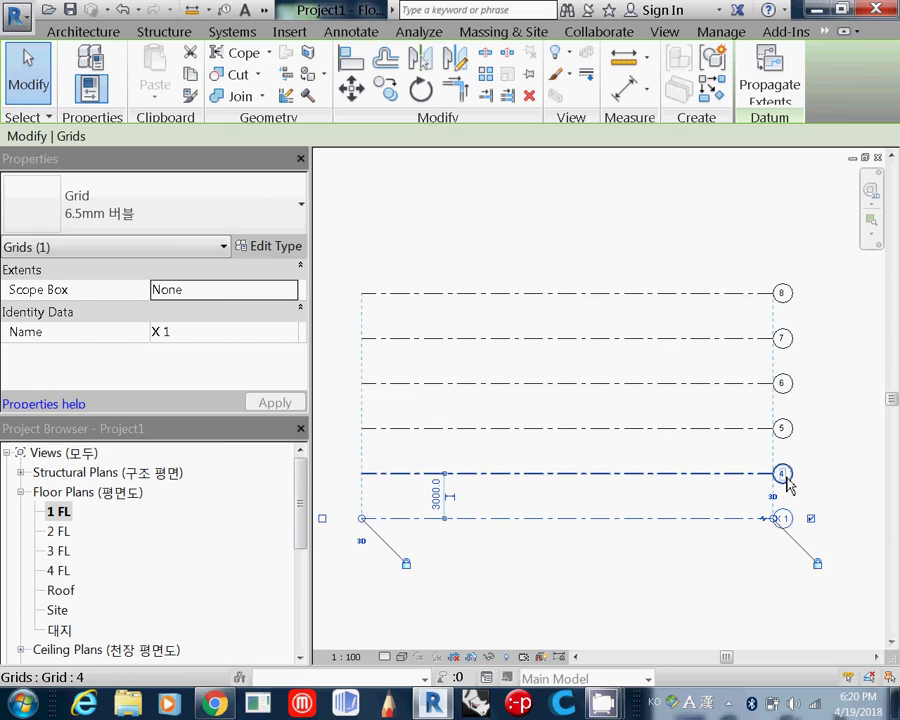
double_click(783, 474)
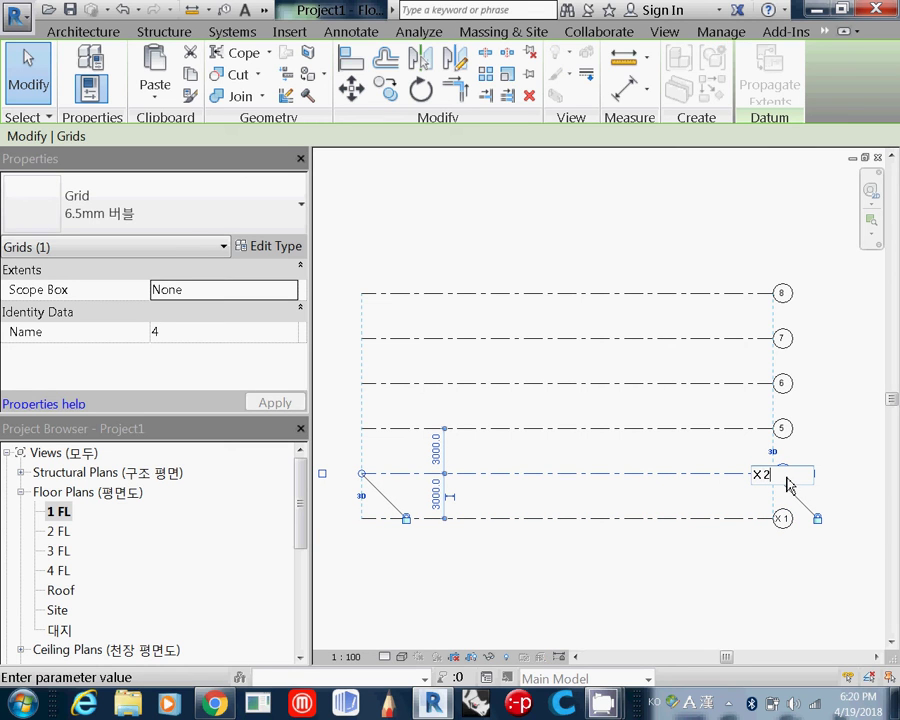
type("X 2")
key("Return")
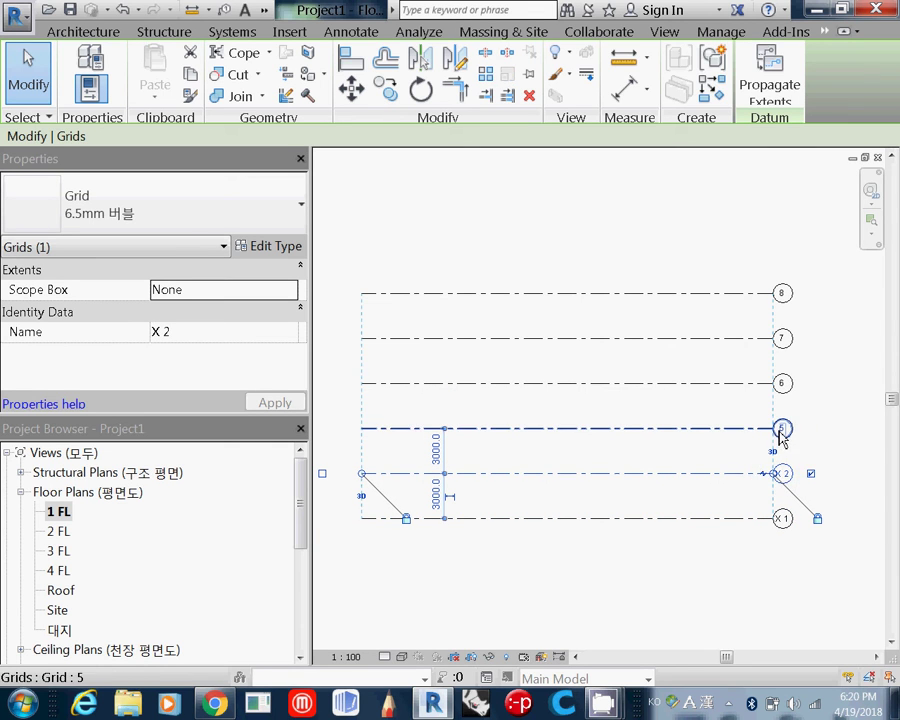
Rename grid line 5 as X 3.
left_click(787, 430)
left_click(787, 430)
left_click(782, 435)
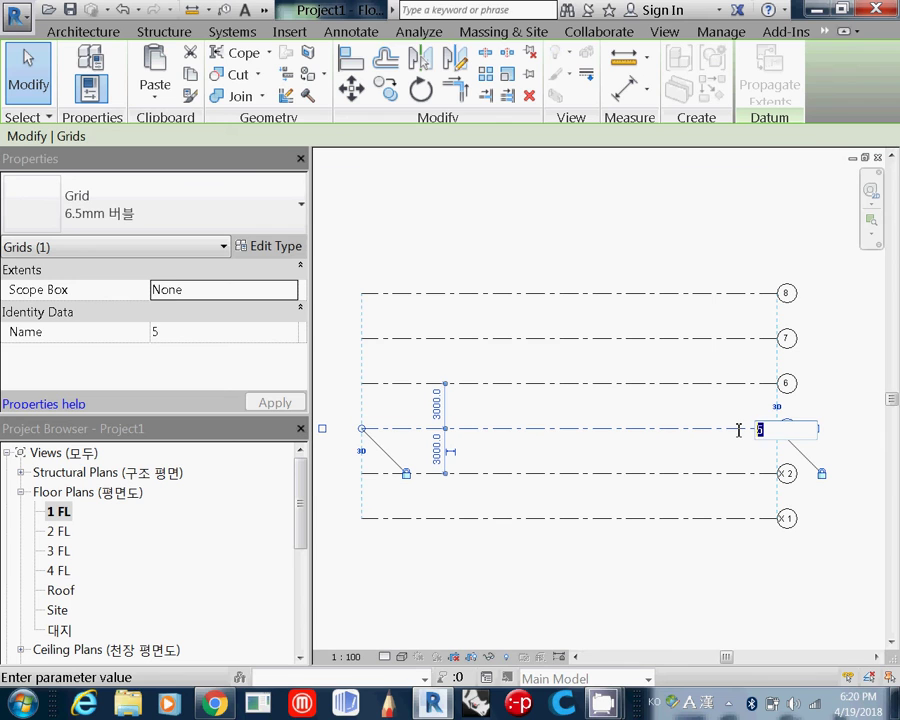
key("Return")
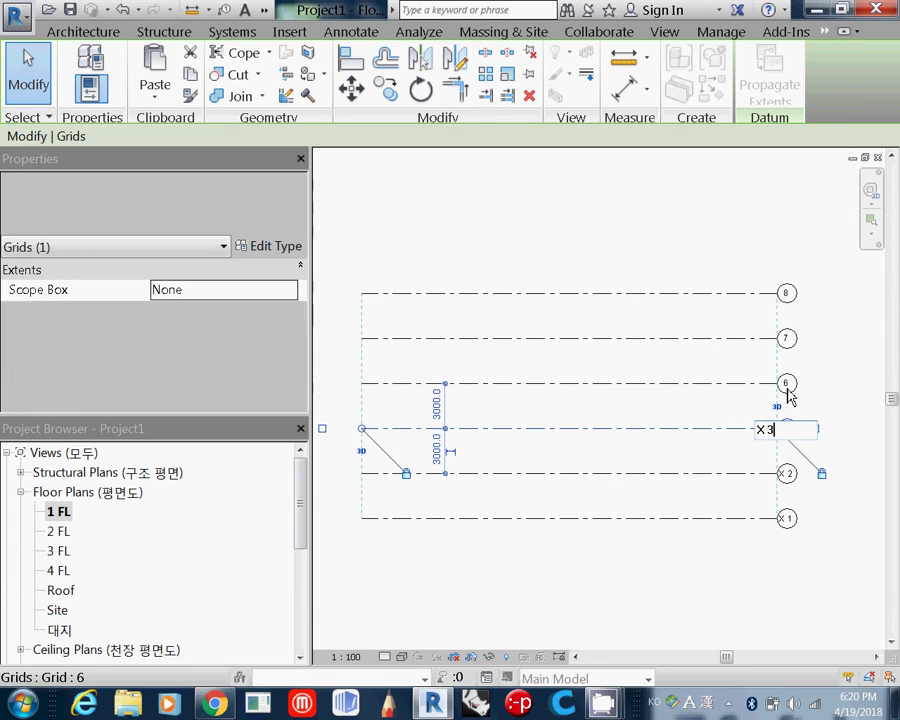
Rename grid line 6 as X 4 and grid line 7 above it as X 5.
left_click(787, 385)
left_click(785, 385)
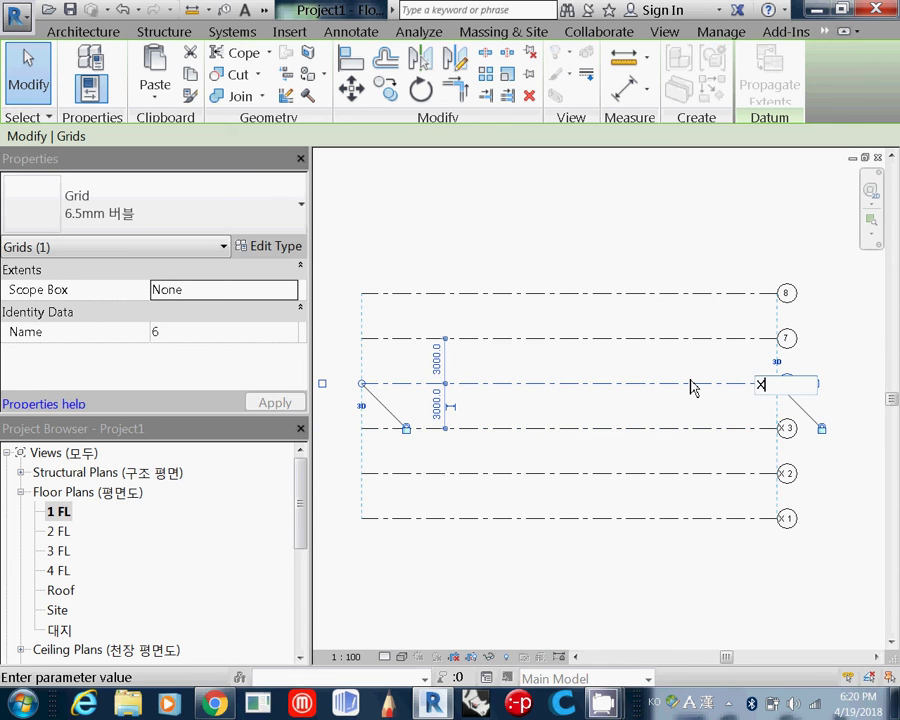
left_click(787, 339)
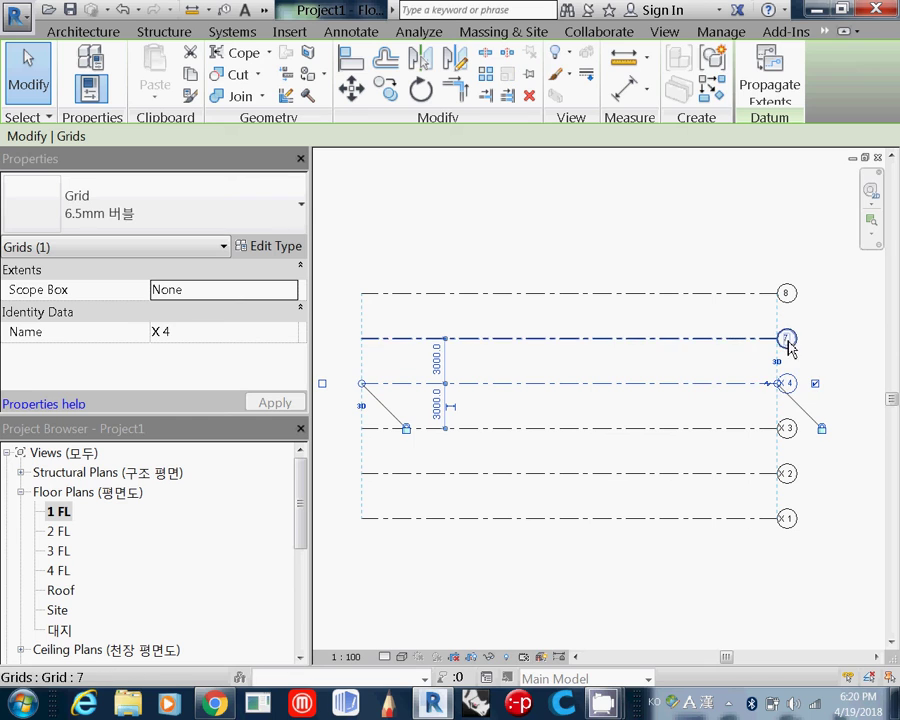
left_click(788, 339)
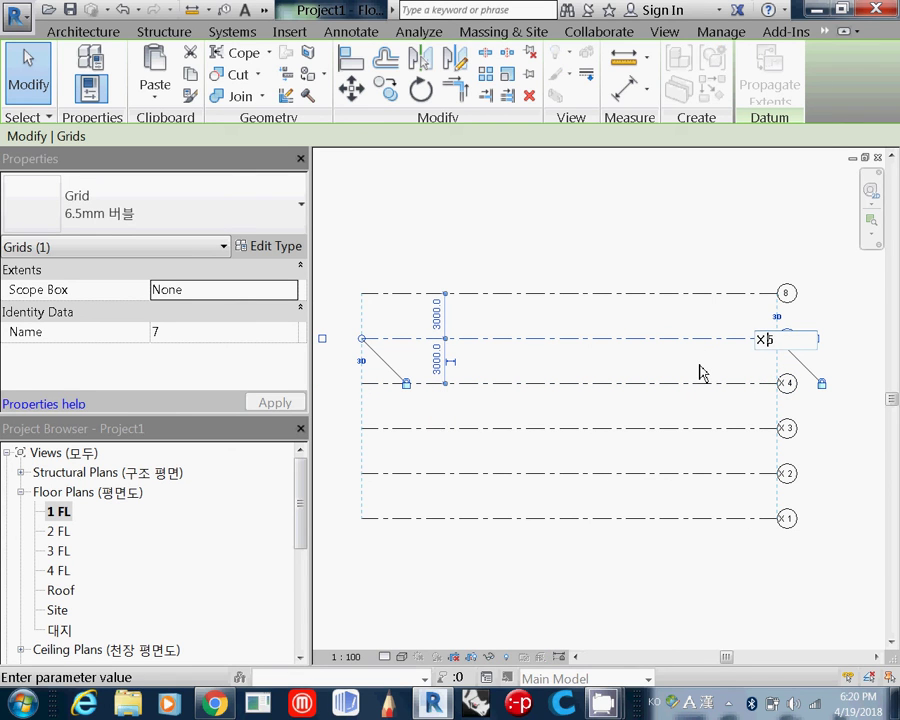
Rename the uppermost grid line, 8, as X 6 and deselect it.
left_click(786, 294)
left_click(764, 295)
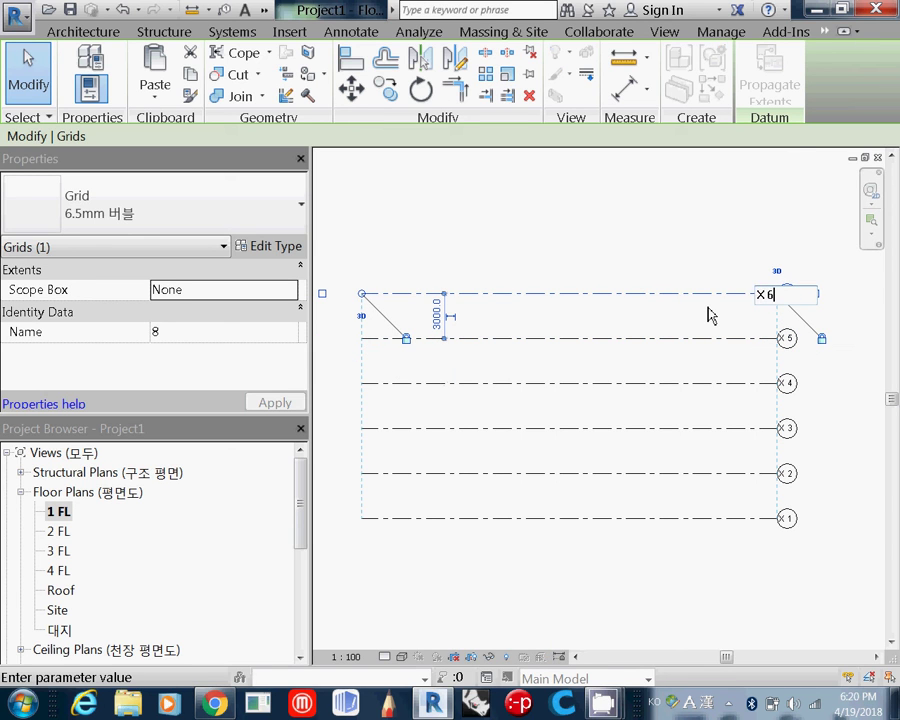
type("X 6")
left_click(662, 204)
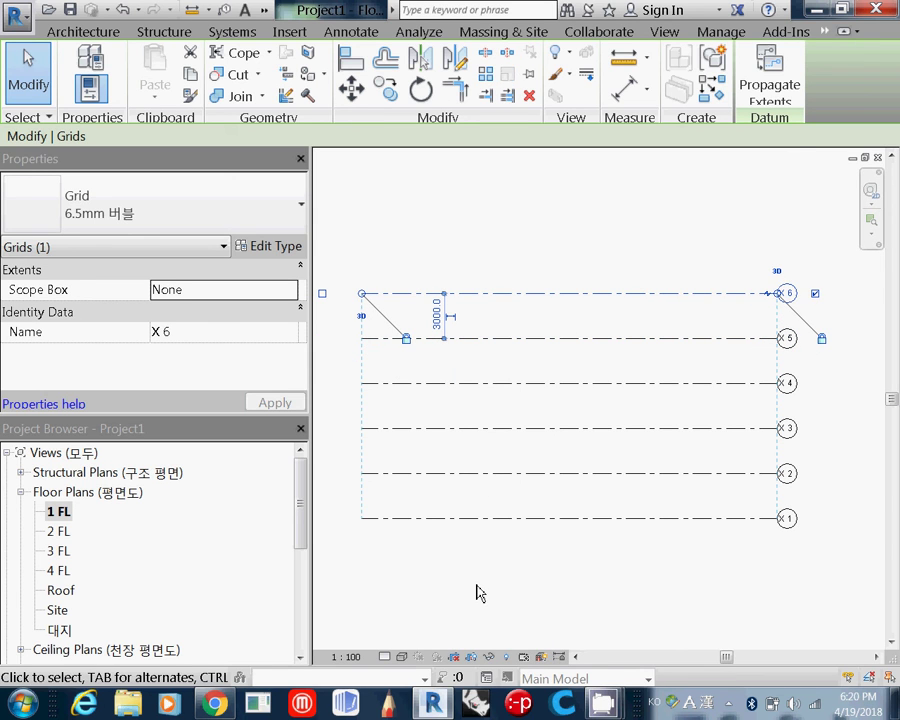
left_click(478, 592)
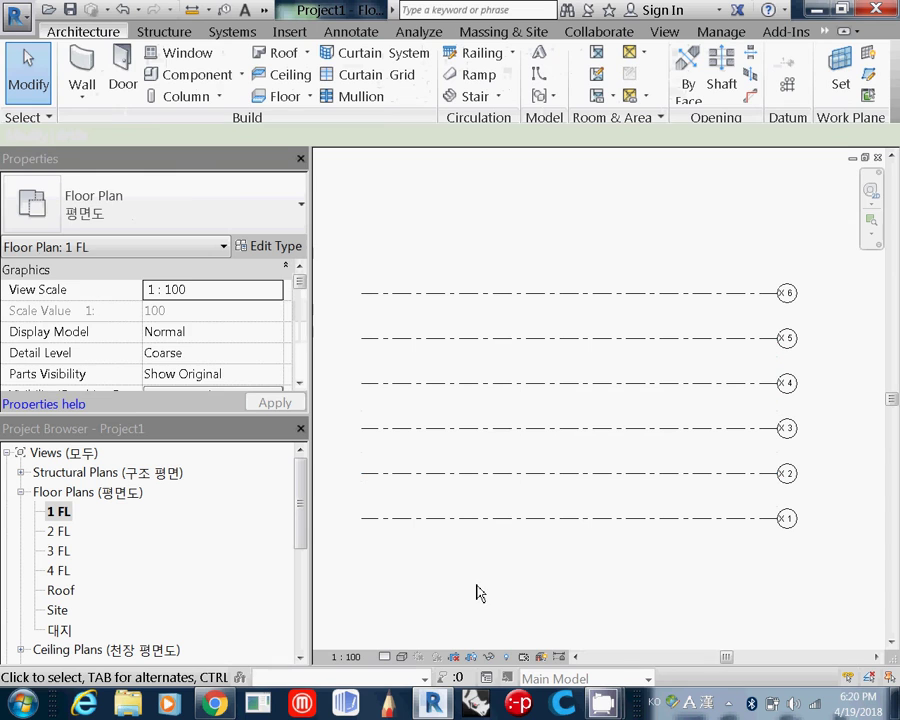
Draw four vertical grid lines crossing all horizontal grids from near their left ends, about 3100, 3300 and 3200 mm apart.
left_click(788, 88)
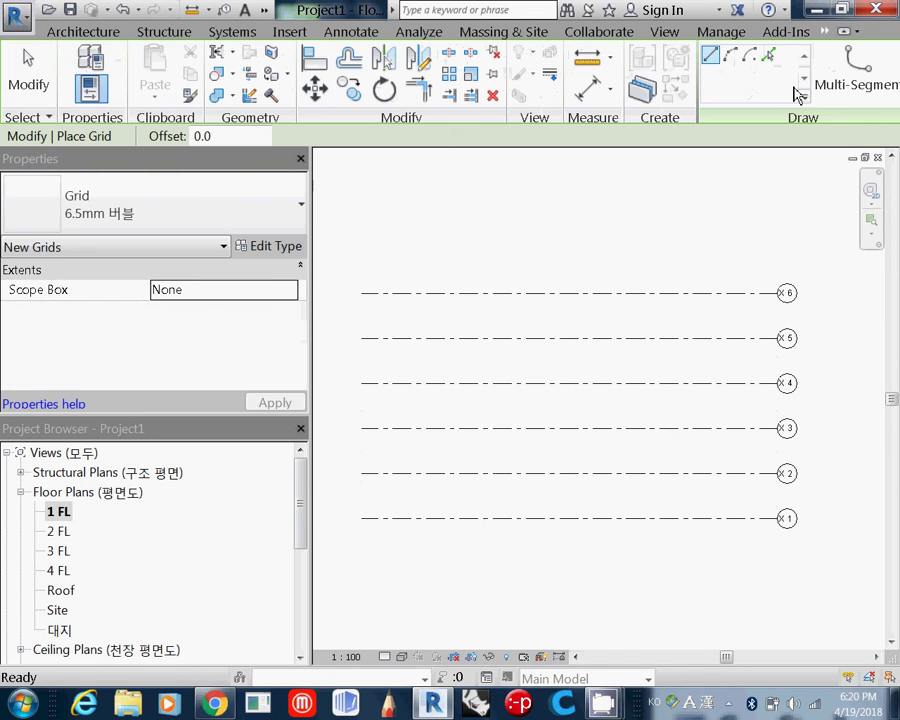
left_click(394, 560)
left_click(392, 250)
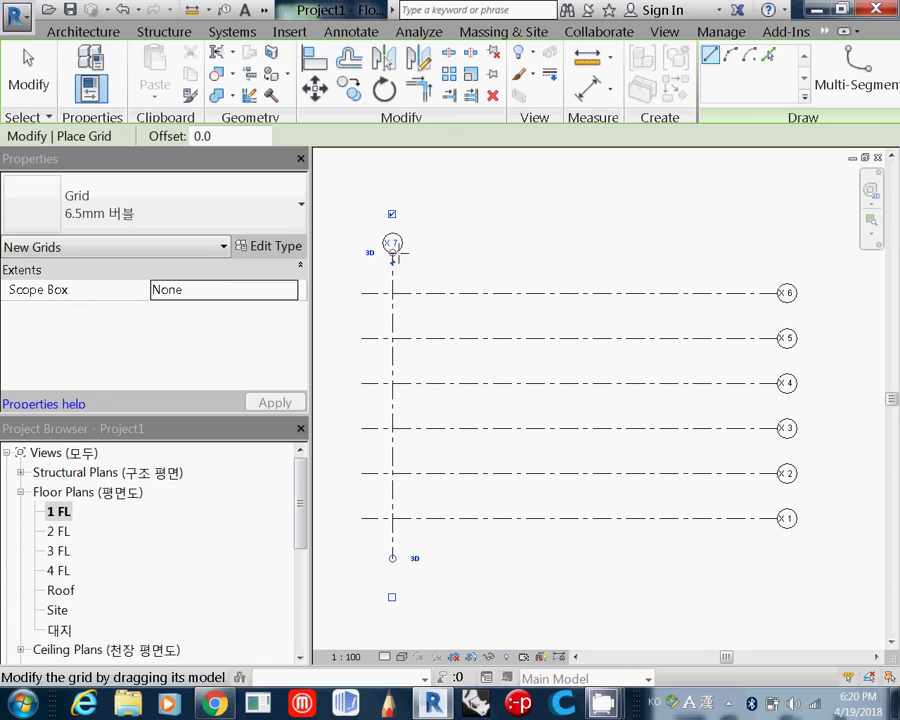
left_click(439, 558)
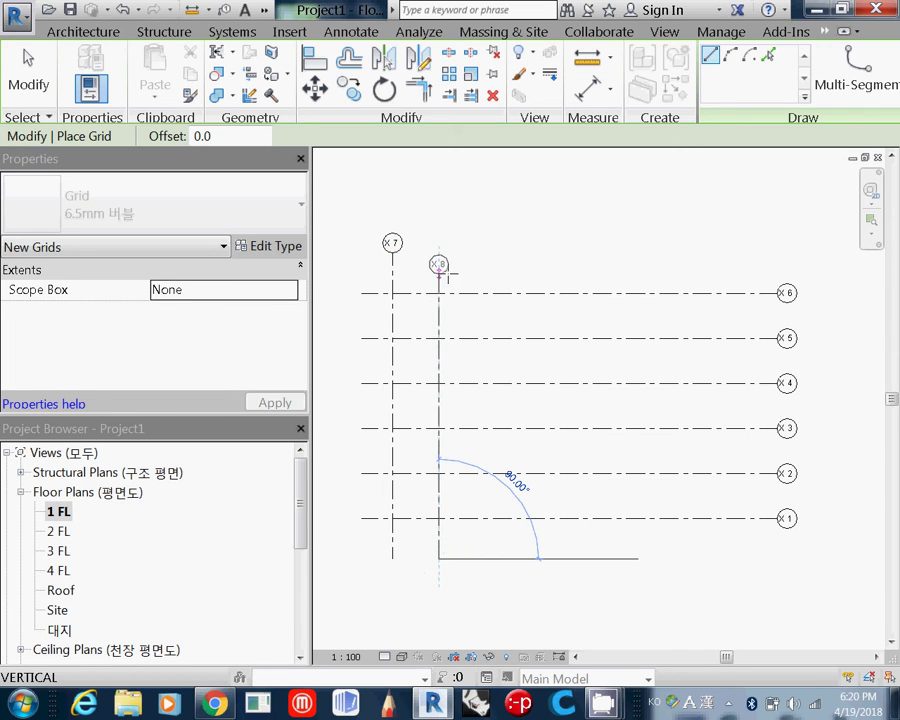
left_click(445, 260)
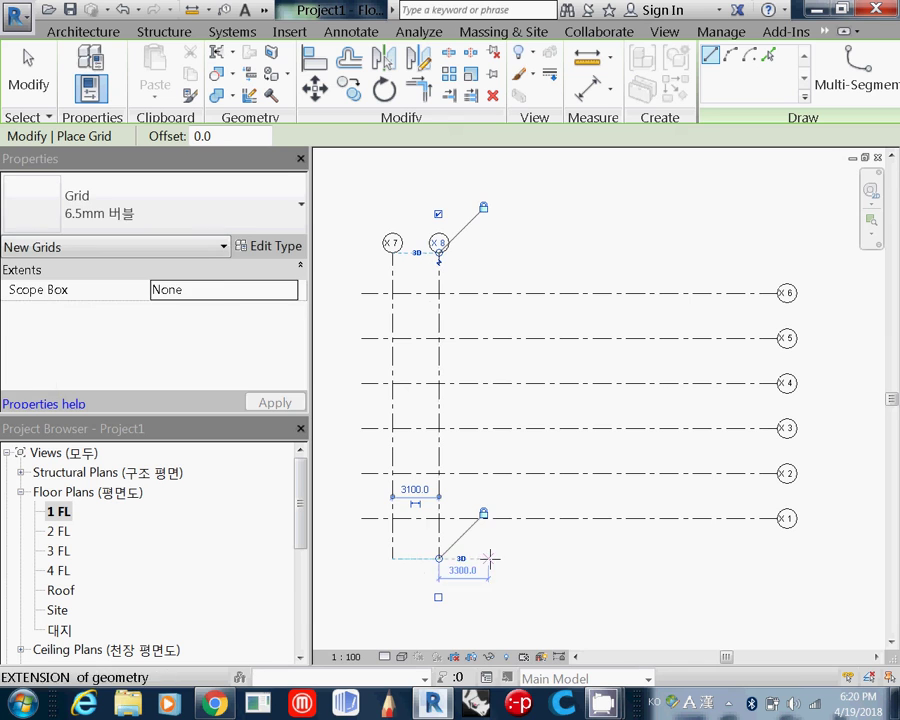
left_click(488, 558)
left_click(488, 256)
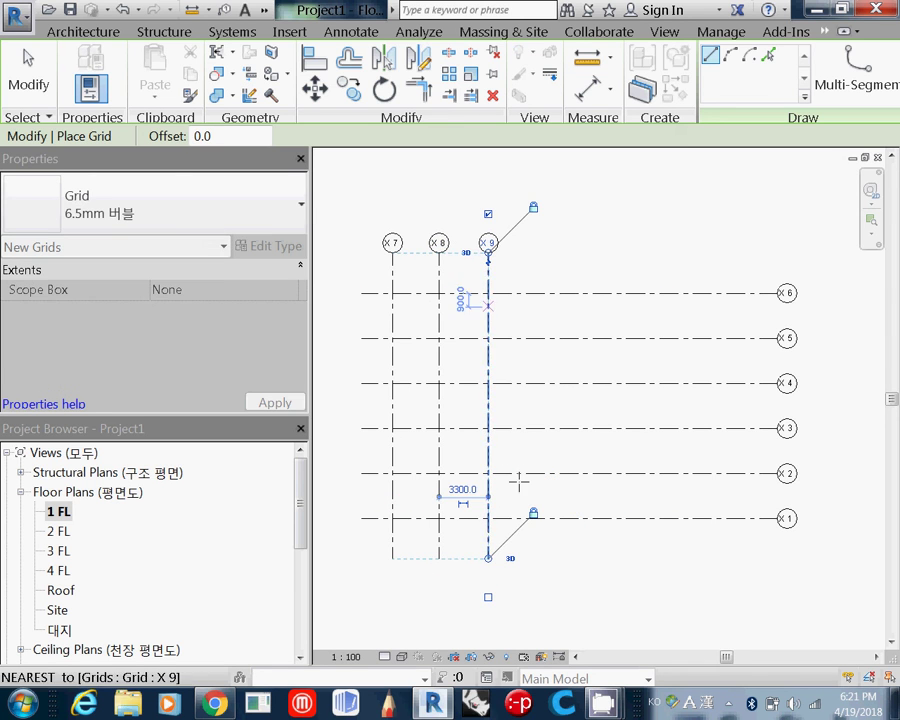
left_click(536, 558)
left_click(534, 254)
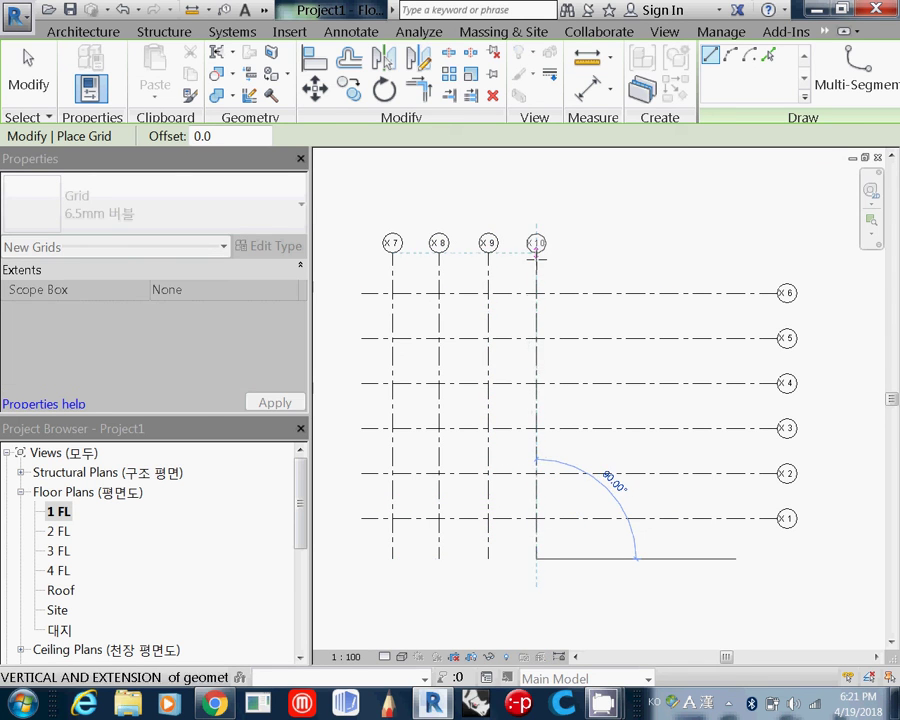
Add four more vertical grid lines to the right of X 10, at successive spacings of about 3000, 3300, 3100 and 3200 mm.
left_click(582, 558)
left_click(581, 250)
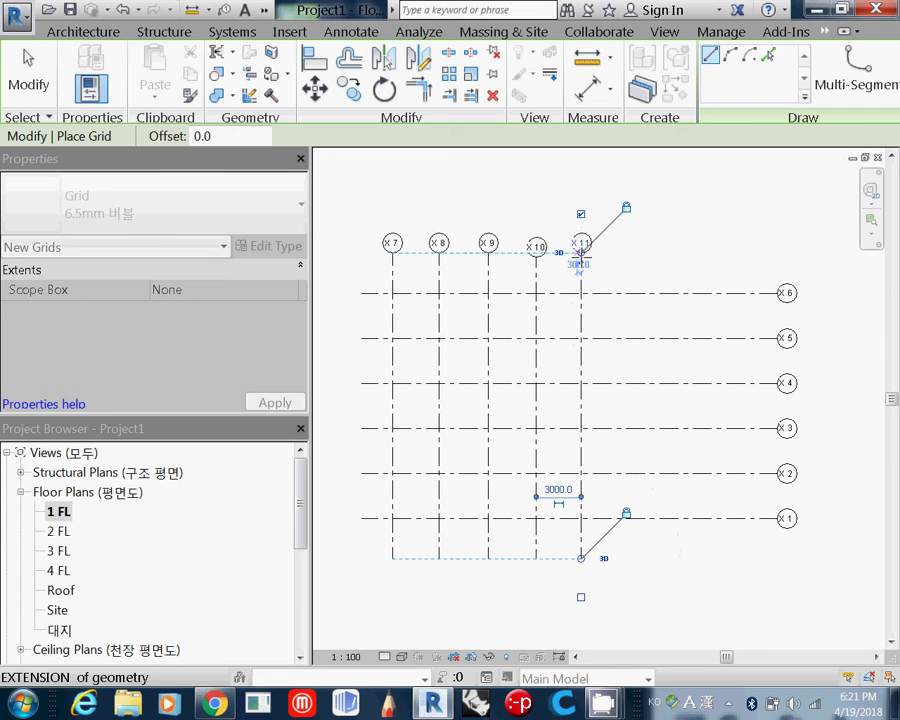
left_click(630, 558)
left_click(630, 250)
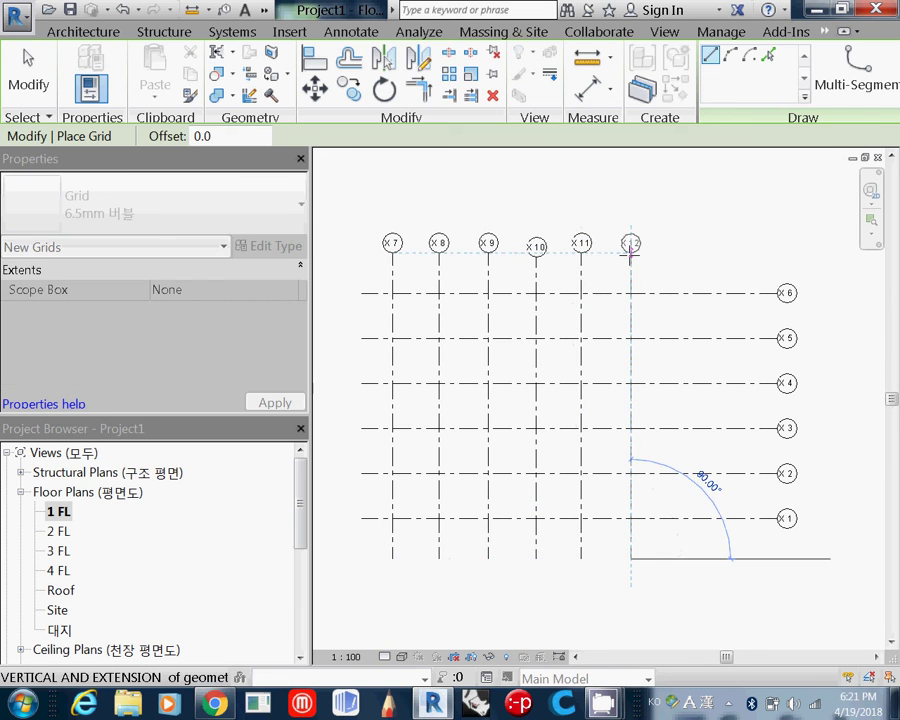
left_click(678, 558)
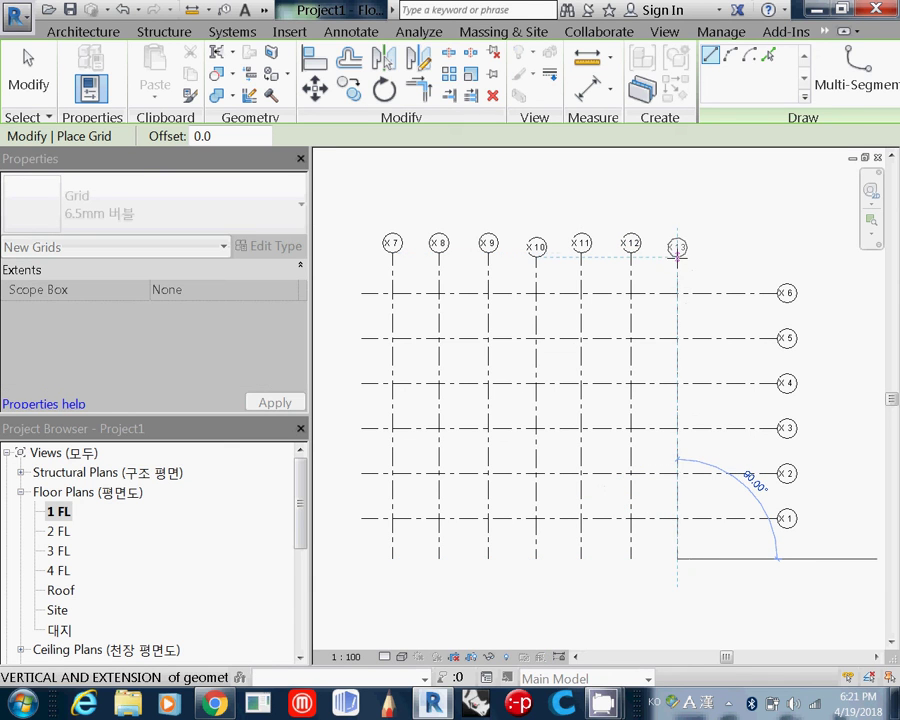
left_click(678, 255)
left_click(725, 558)
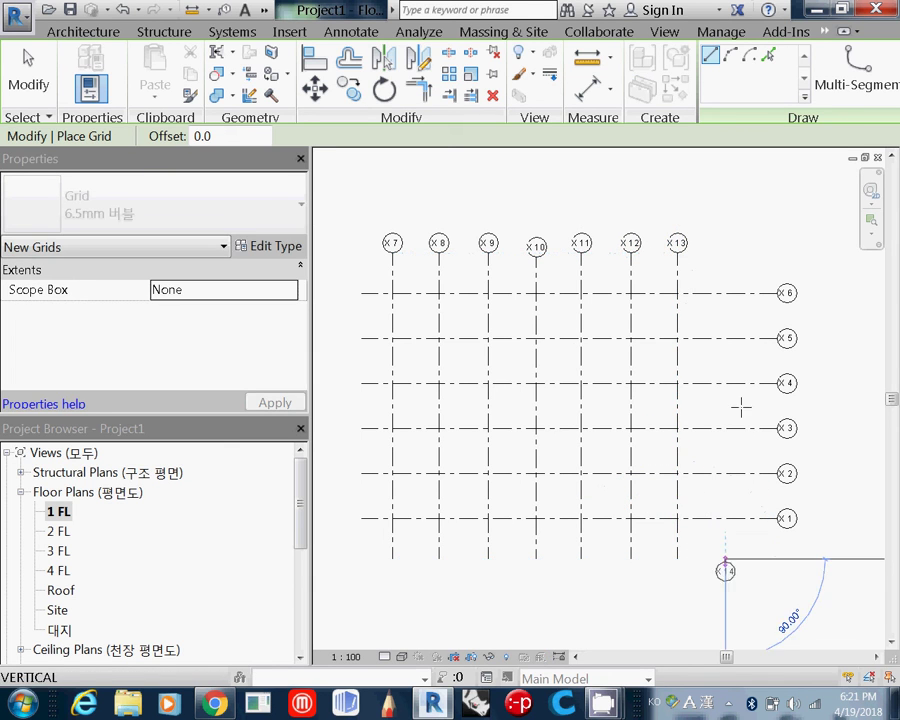
left_click(725, 253)
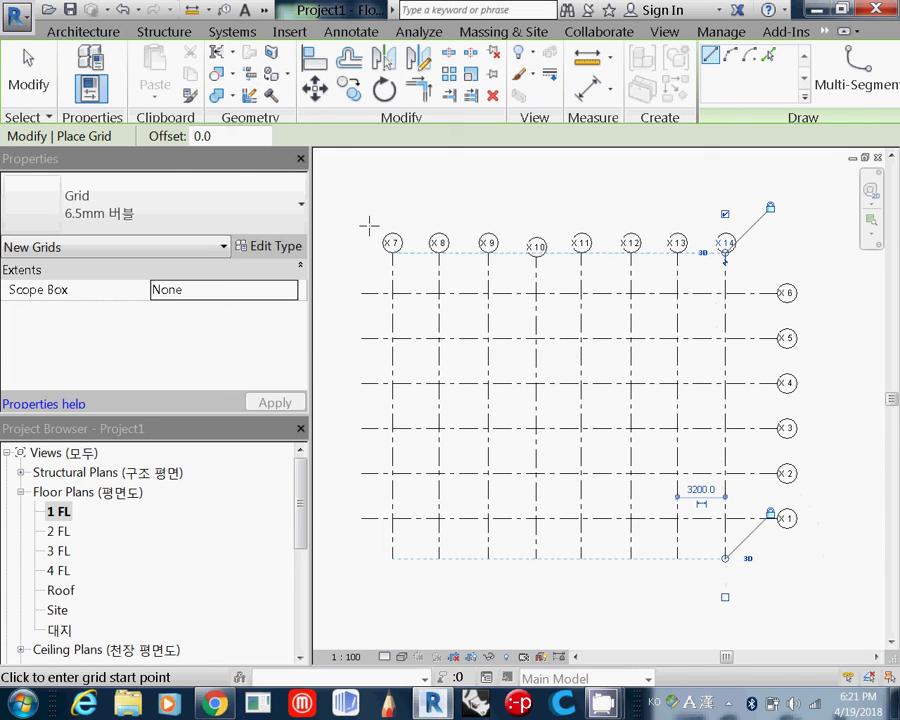
key("Escape")
key("Escape")
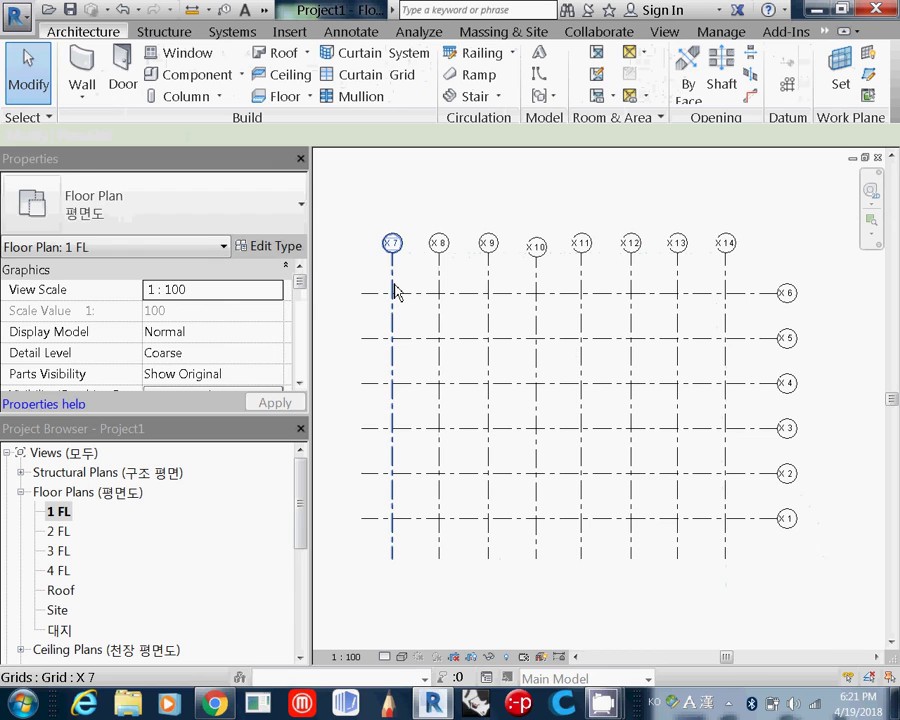
Set the spacing between vertical grids X 7 and X 8, and between X 8 and X 9, to 3000 mm.
left_click(440, 376)
left_click(418, 490)
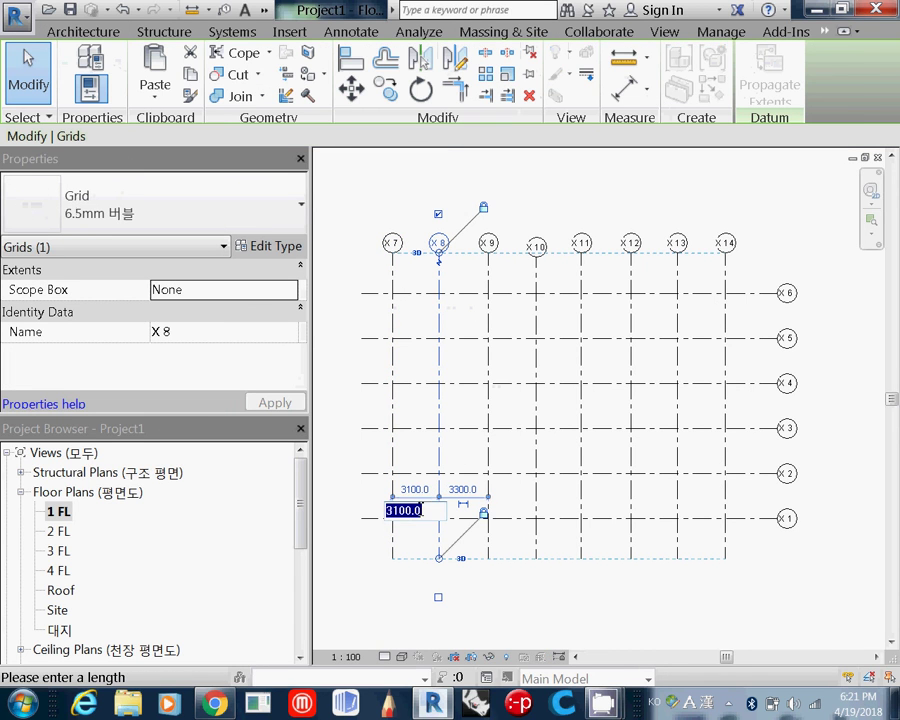
type("3000")
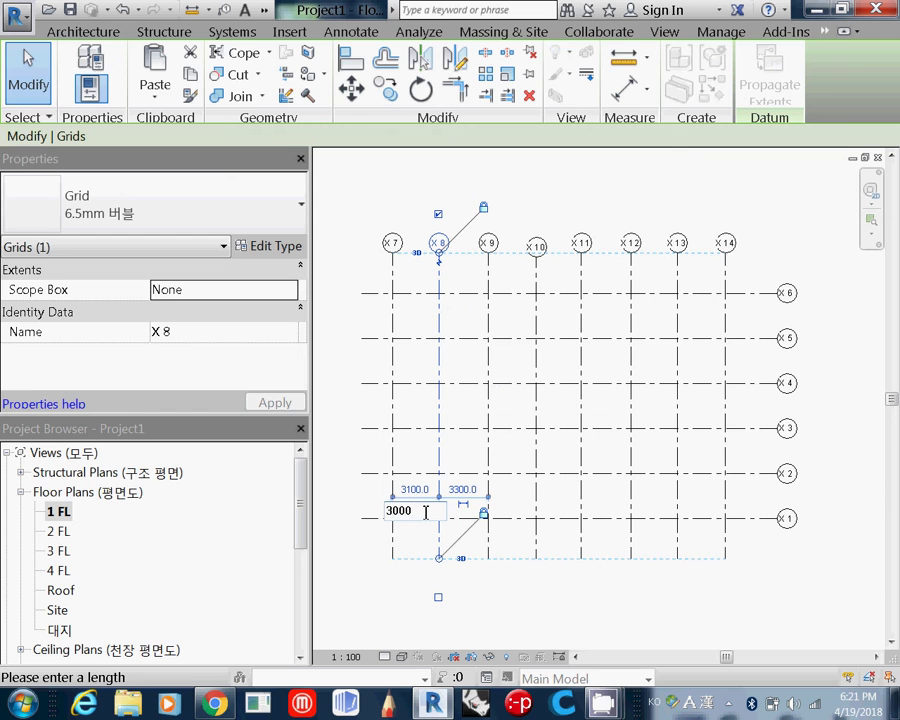
key("Return")
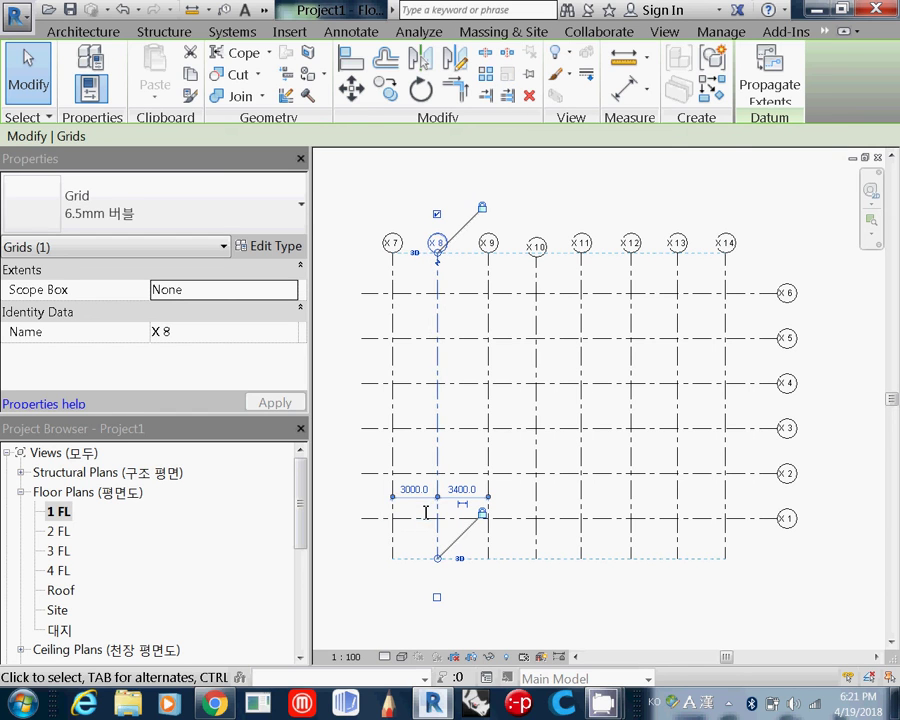
left_click(487, 457)
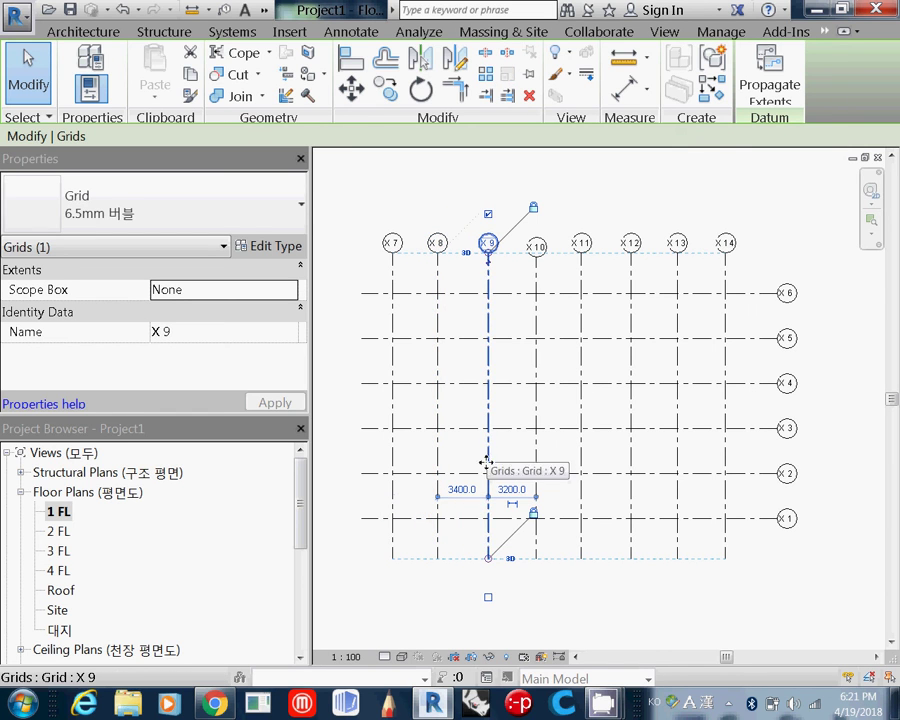
left_click(474, 493)
type("30")
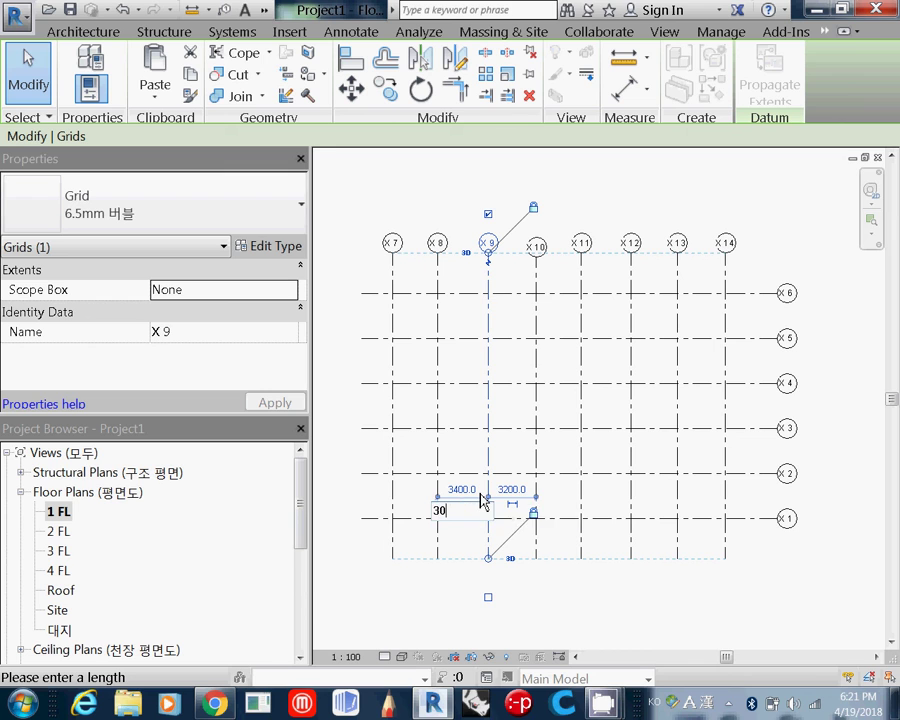
type("00")
key("Return")
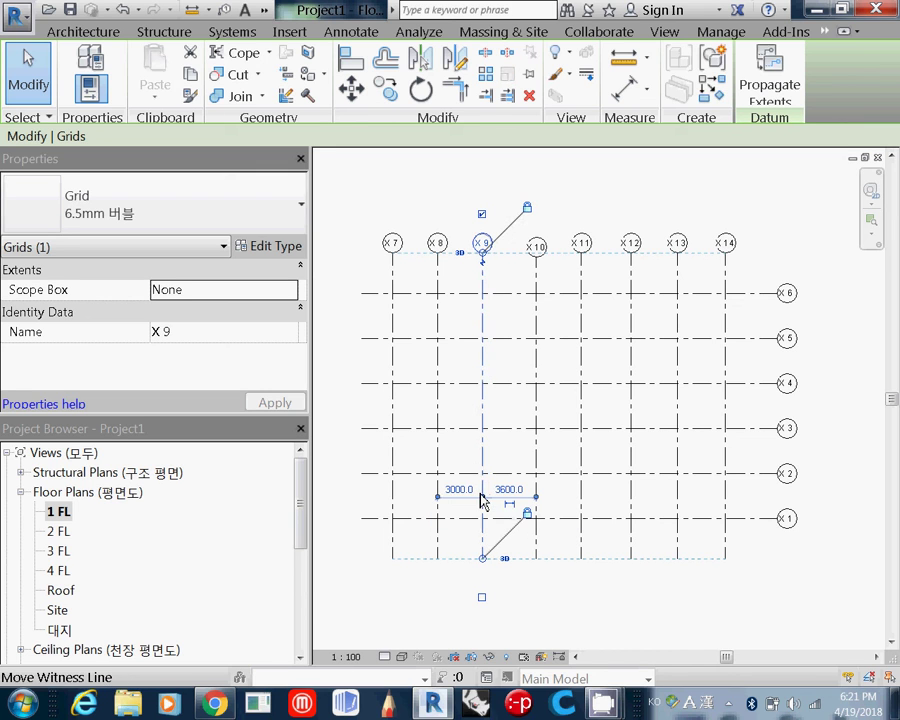
Move grids X 10 and X 11 so that each is 3000 mm from the vertical grid to its left.
left_click(536, 459)
left_click(523, 494)
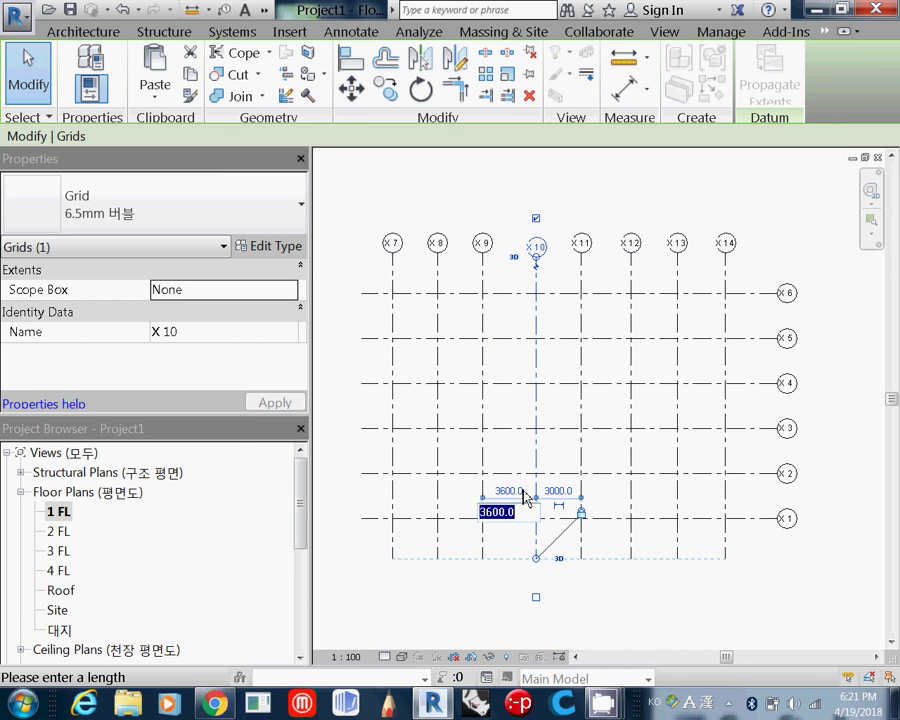
type("30")
type("0.0")
key("Return")
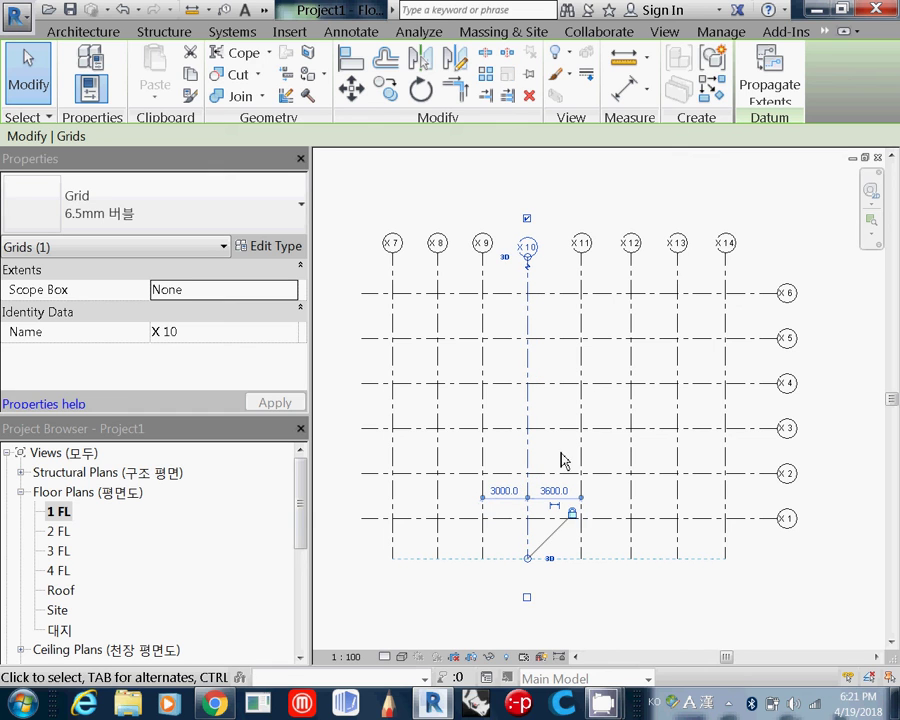
left_click(581, 453)
left_click(563, 488)
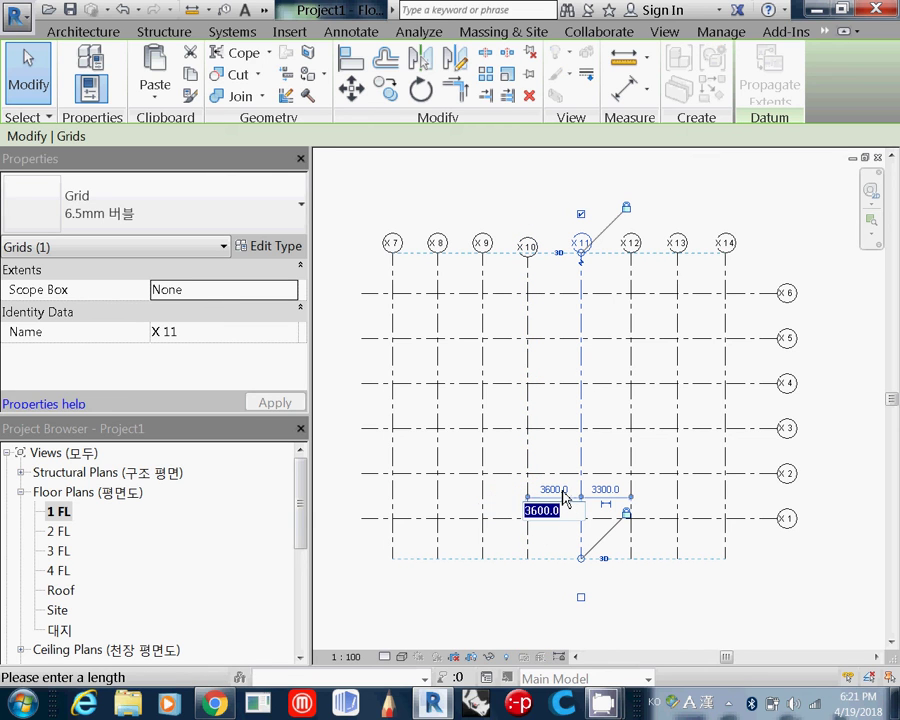
type("3000")
key("Return")
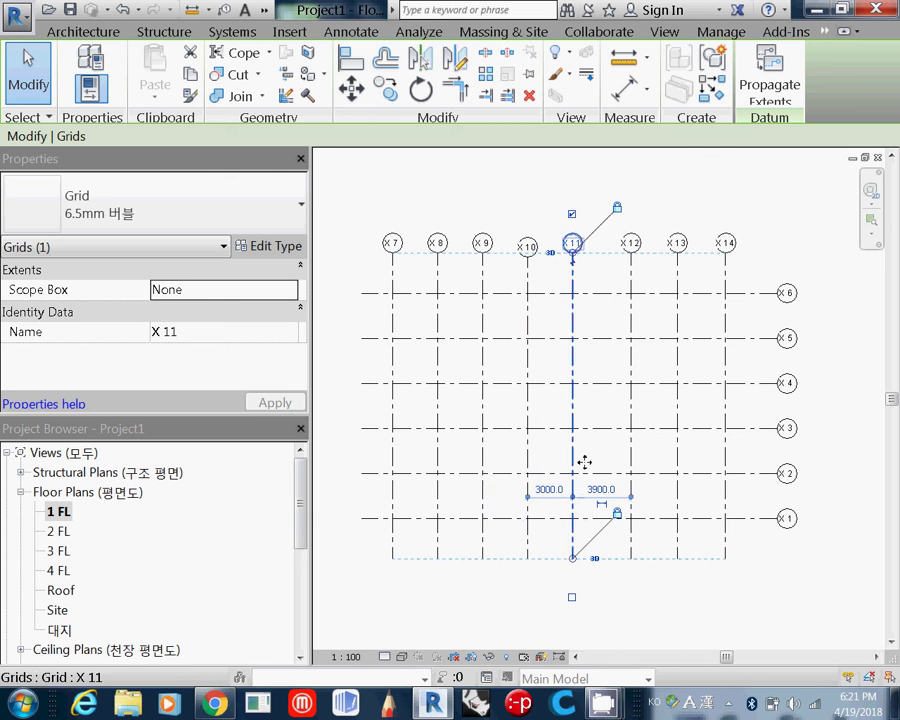
Move grids X 12 and X 13 so that each is 3000 mm from the vertical grid to its left.
left_click(629, 466)
left_click(602, 494)
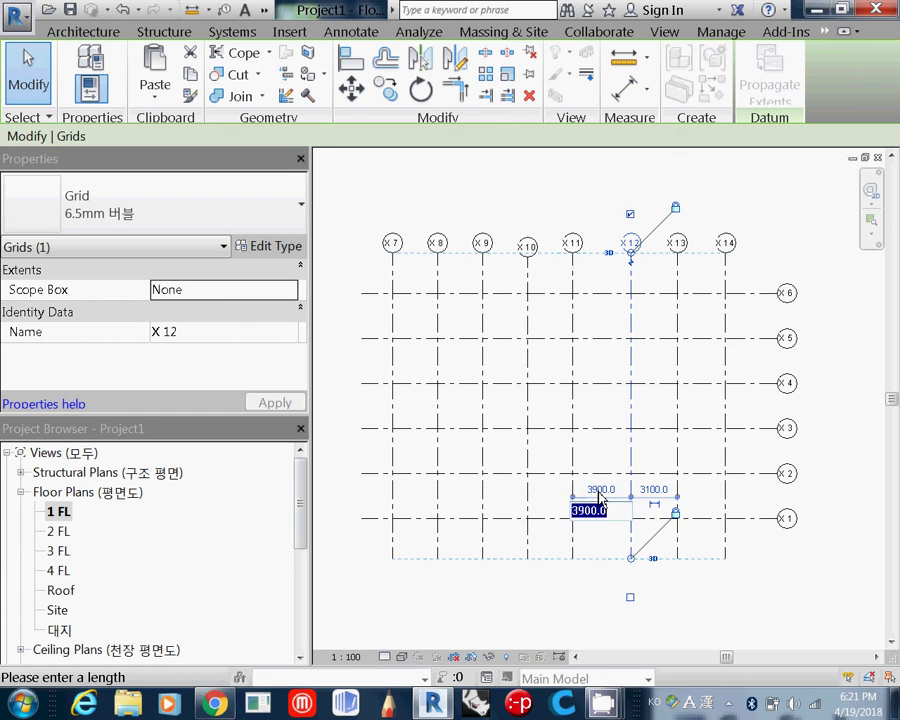
type("3")
key("Return")
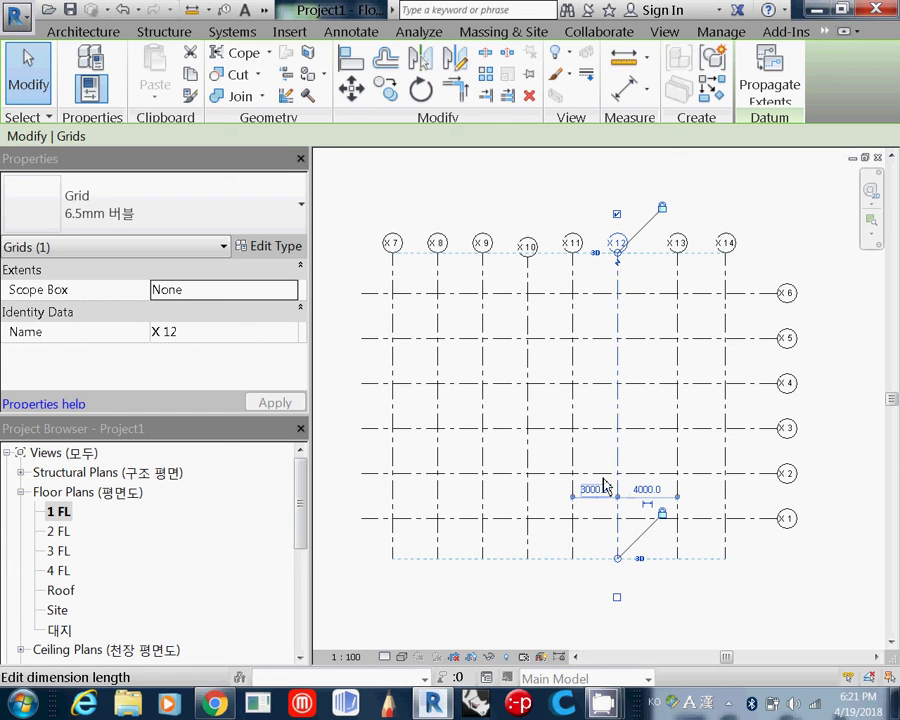
left_click(680, 457)
left_click(656, 489)
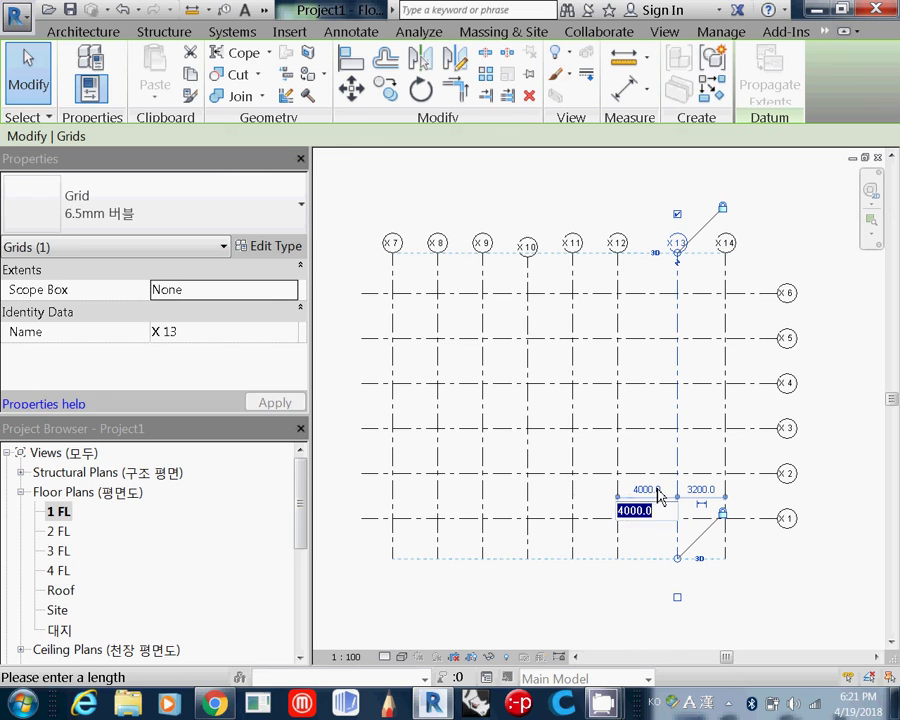
type("3")
key("Return")
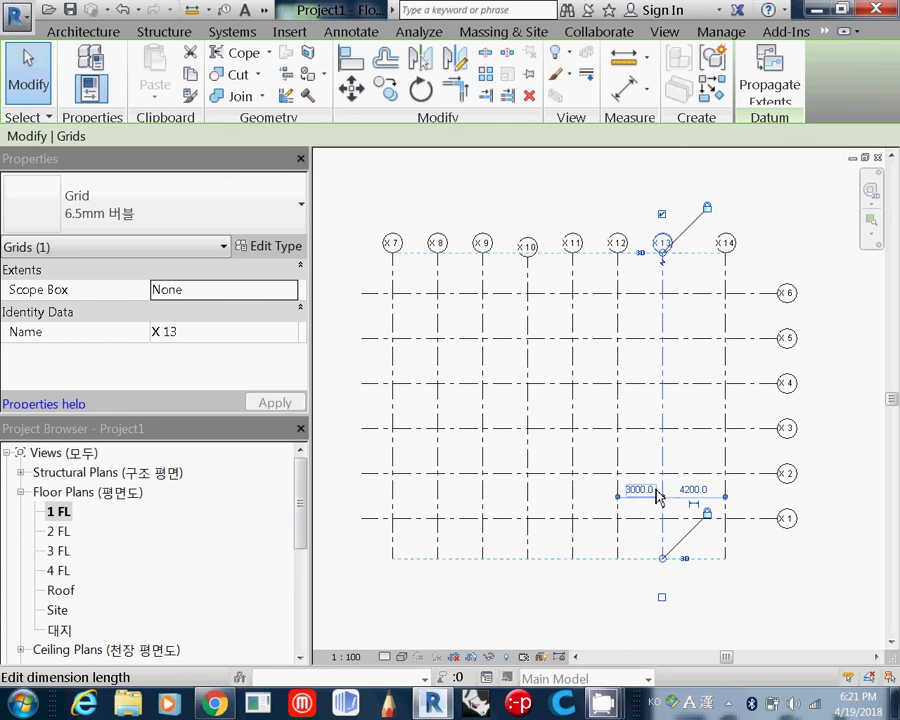
Set the distance between the rightmost vertical grid X 14 and grid X 13 to 3000 mm.
left_click(724, 468)
left_click(694, 491)
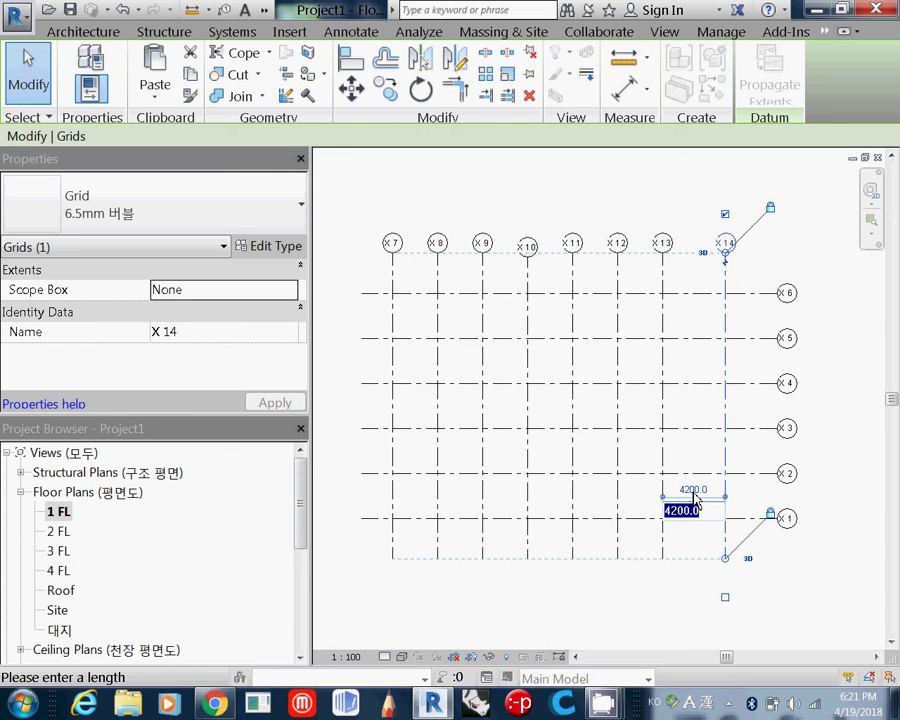
type("3")
key("Return")
Rename the leftmost vertical grid X 7 as Y1.
left_click(394, 254)
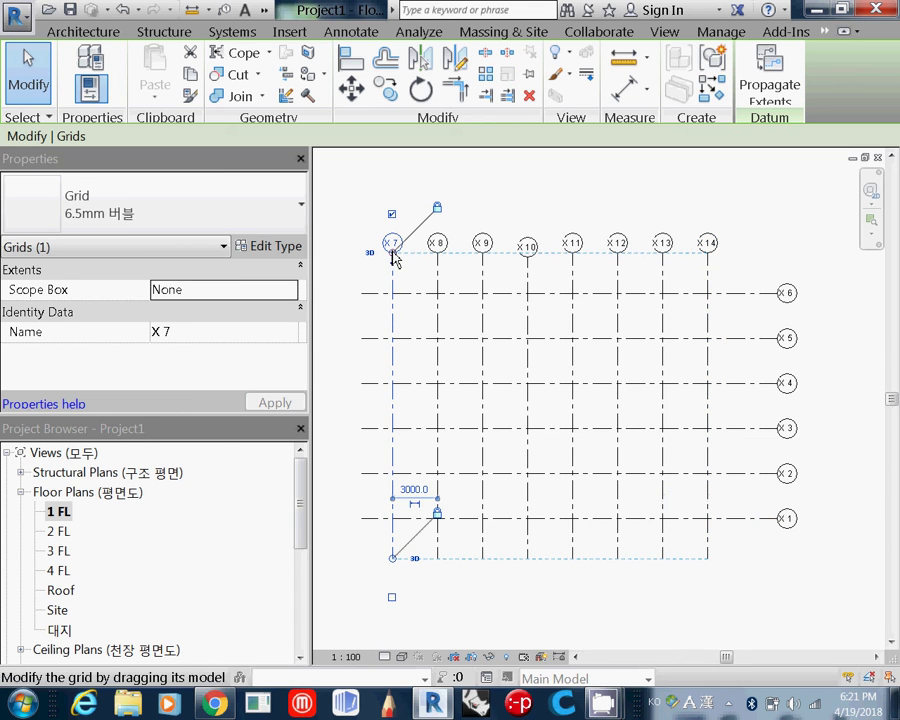
left_click(394, 248)
left_click(393, 245)
left_click_drag(393, 245, 343, 250)
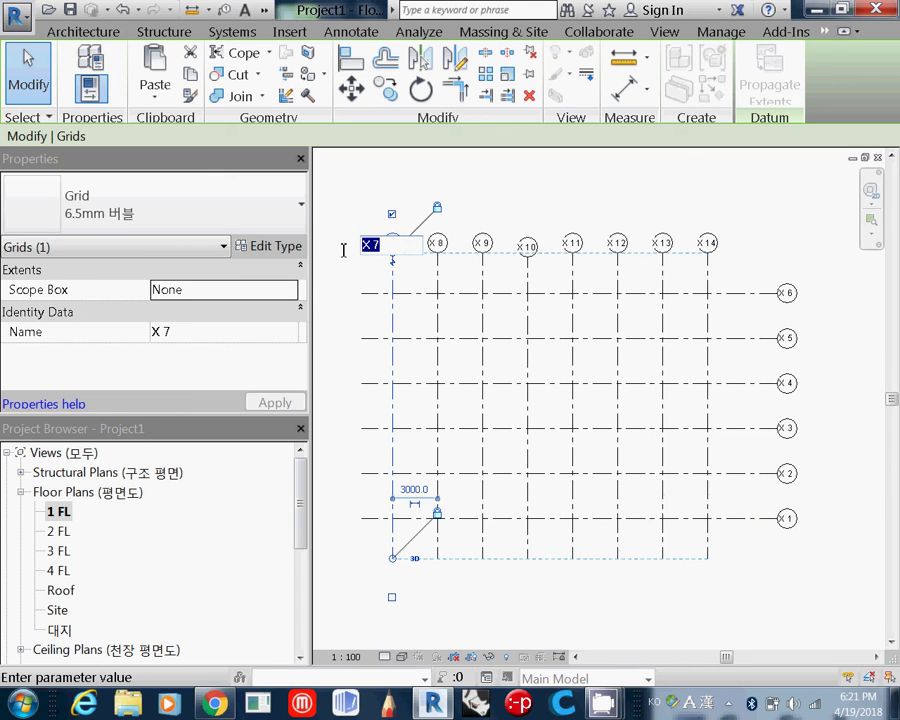
type("Y1")
key("Return")
Rename vertical grid X 8 as Y2 and vertical grid X 9 as Y3.
left_click(438, 244)
left_click(441, 245)
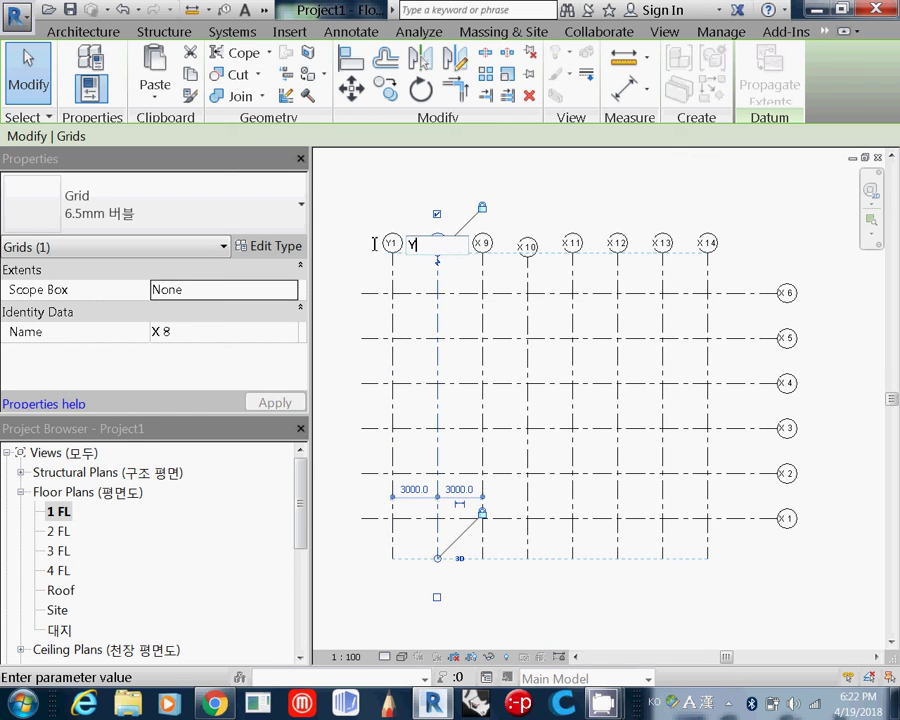
key("Return")
left_click(484, 254)
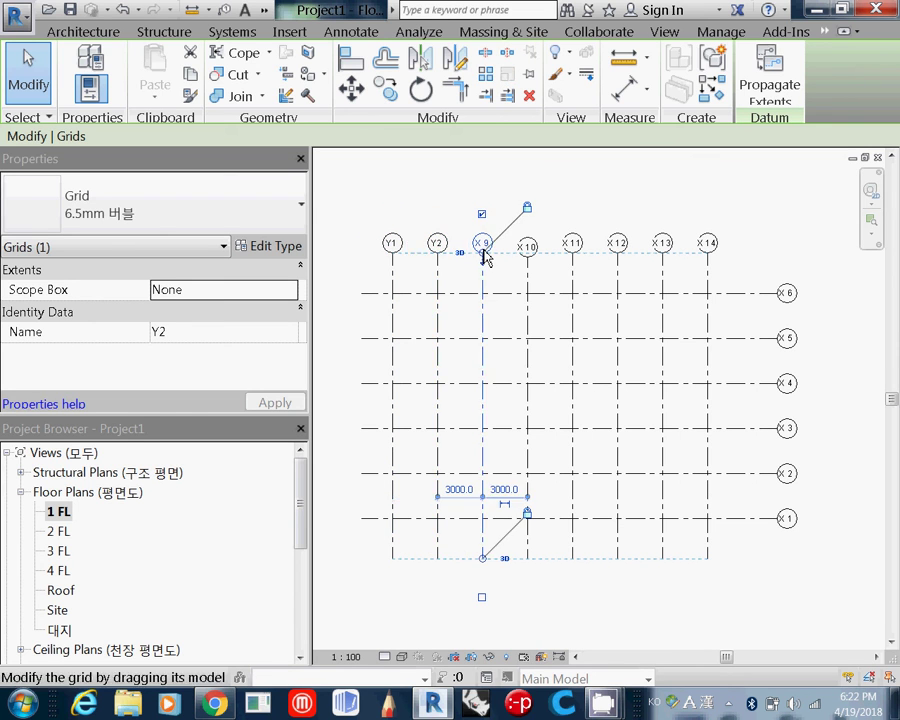
left_click(485, 245)
left_click_drag(487, 246, 444, 248)
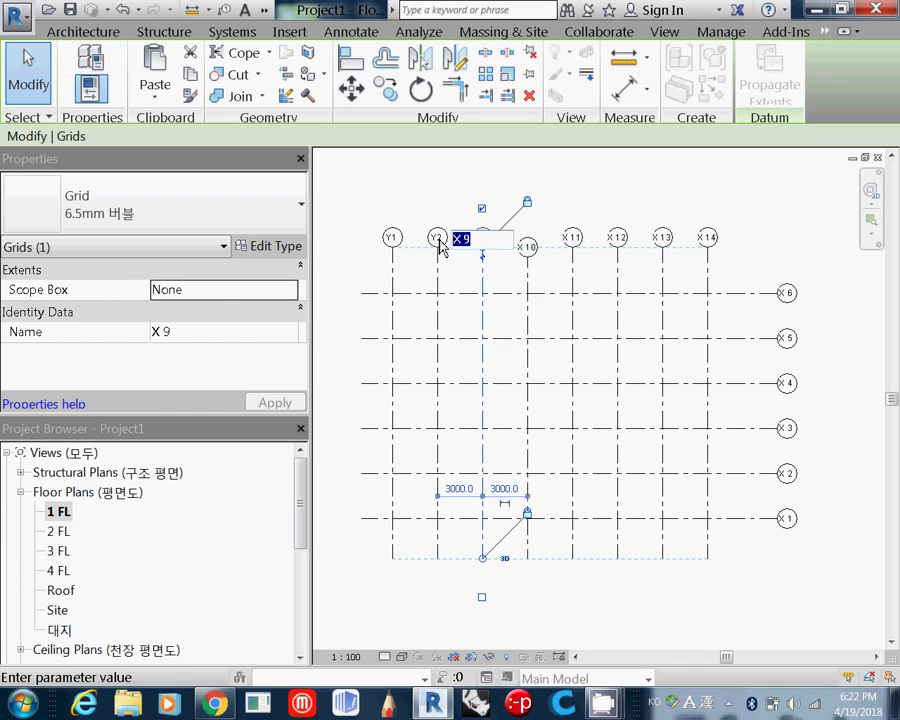
key("Return")
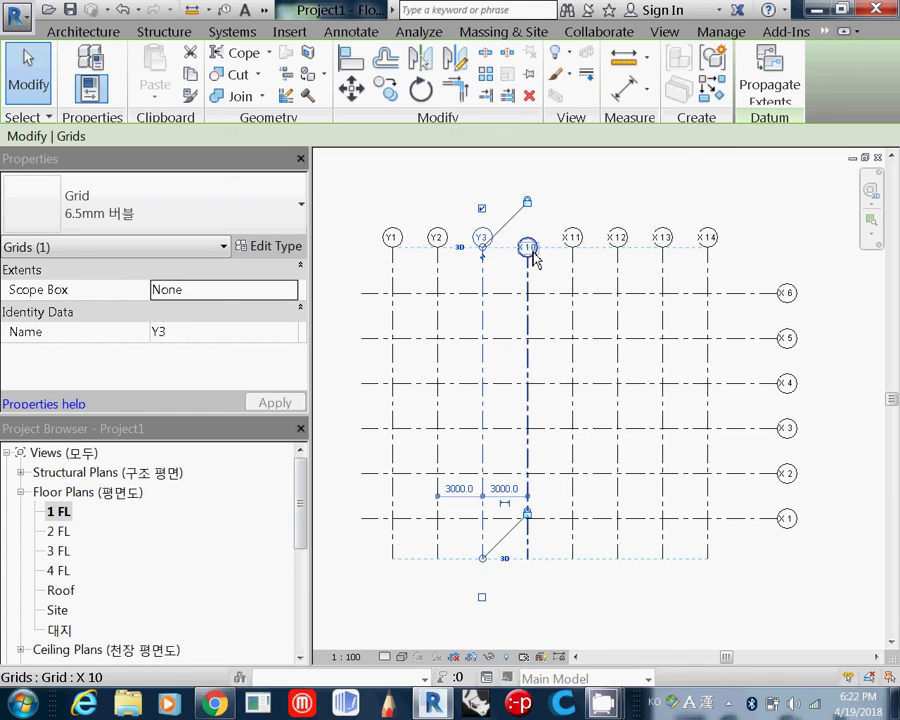
Rename vertical grid X 10 as Y 4, with a space before the number.
left_click(526, 253)
left_click(526, 249)
type("Y")
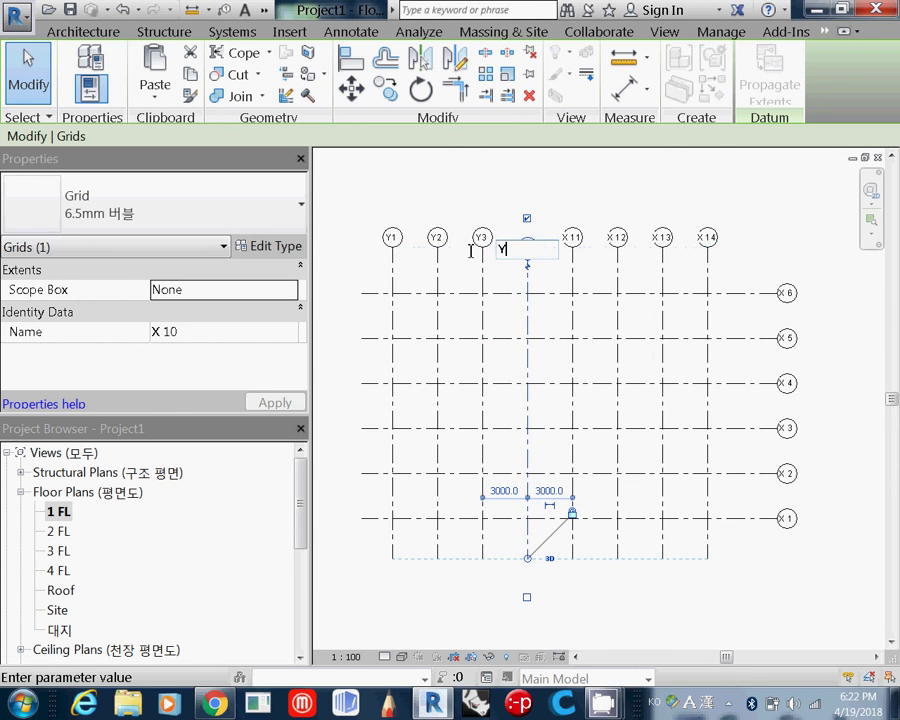
type(" 4")
key("Return")
Rename vertical grid X 11 as Y5 and vertical grid X 12 as Y6.
left_click(572, 245)
left_click(576, 238)
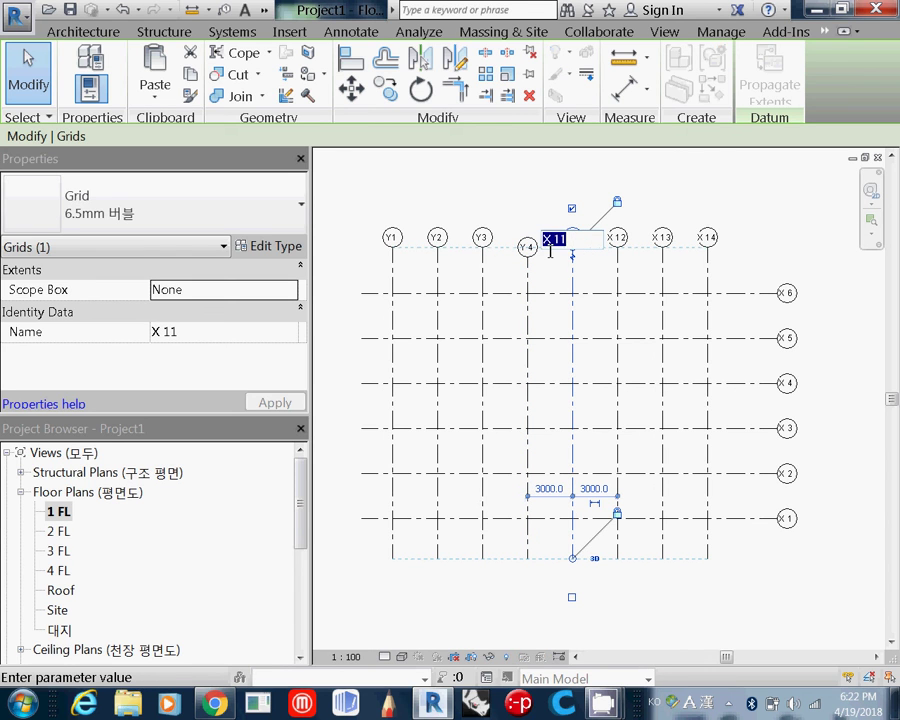
type("Y5")
key("Return")
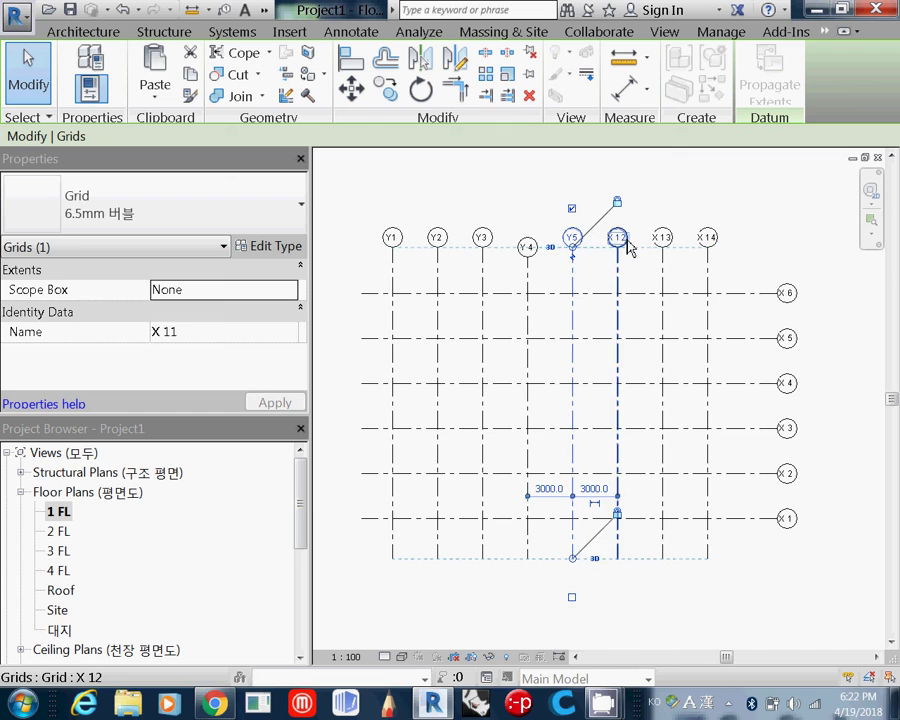
left_click(621, 246)
left_click(620, 240)
left_click_drag(621, 246, 557, 237)
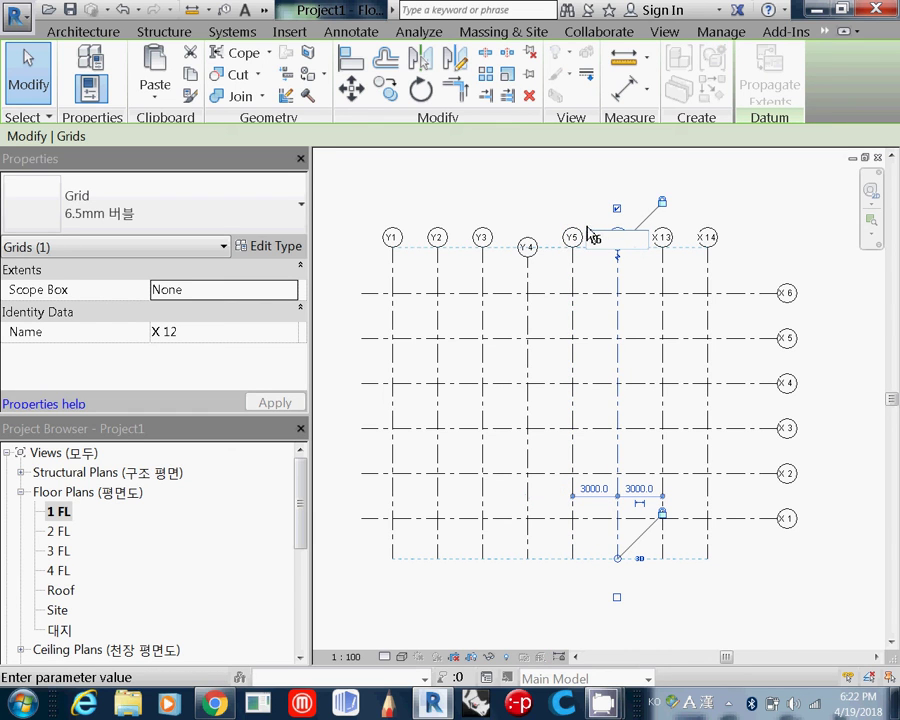
key("Return")
Rename vertical grid X 13, second from the right end of the row, as Y7.
left_click(664, 248)
left_click(662, 239)
left_click(660, 240)
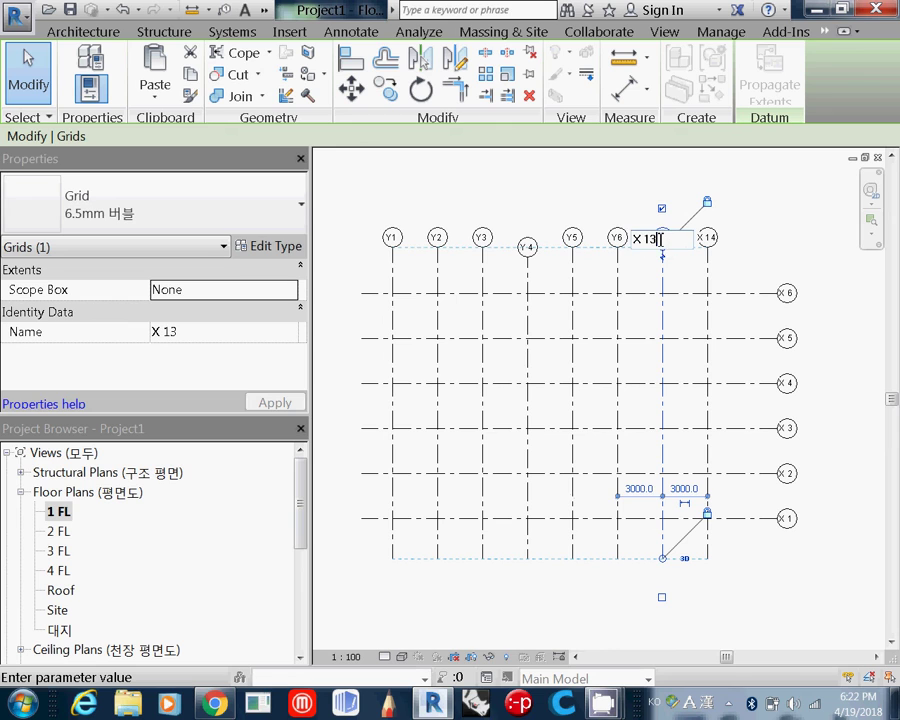
left_click_drag(659, 239, 580, 249)
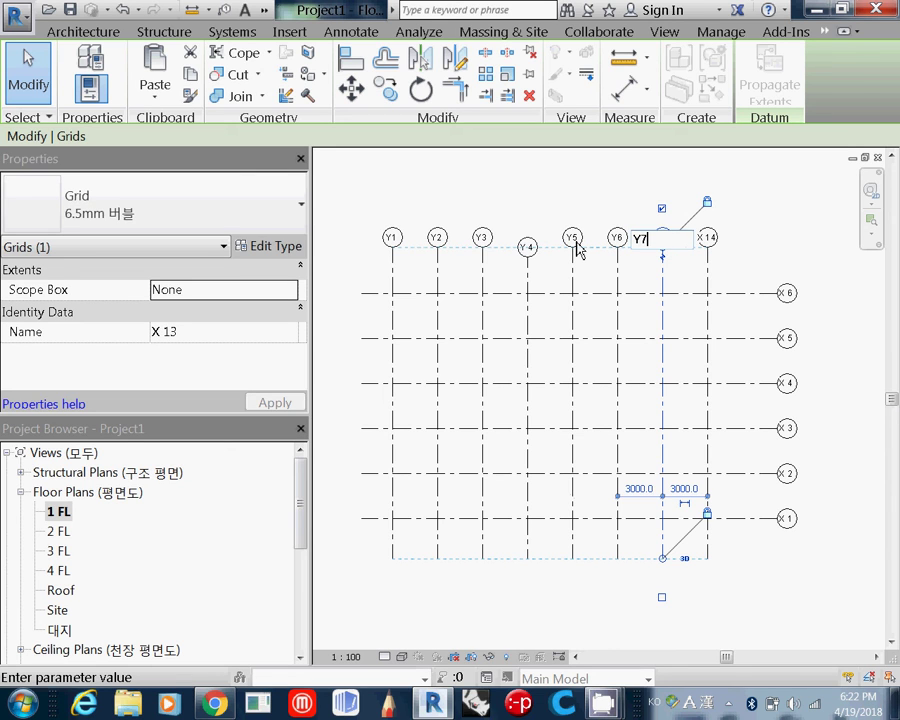